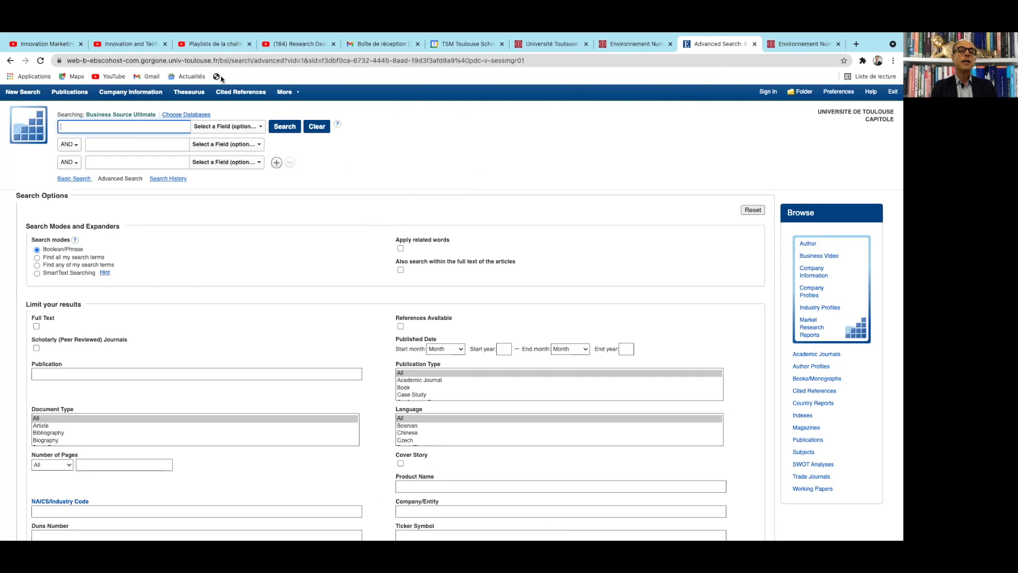
- Search Business Source Ultimate for "delivery drone" in the TI Title field
{"action": "left_click", "coordinate": [97, 127]}
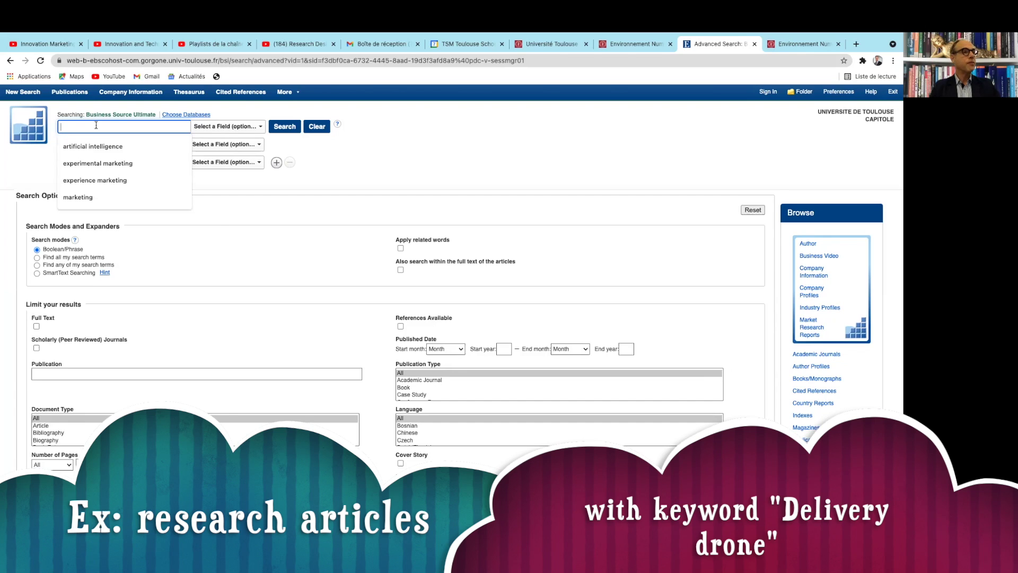
{"action": "type", "text": "delivery drone"}
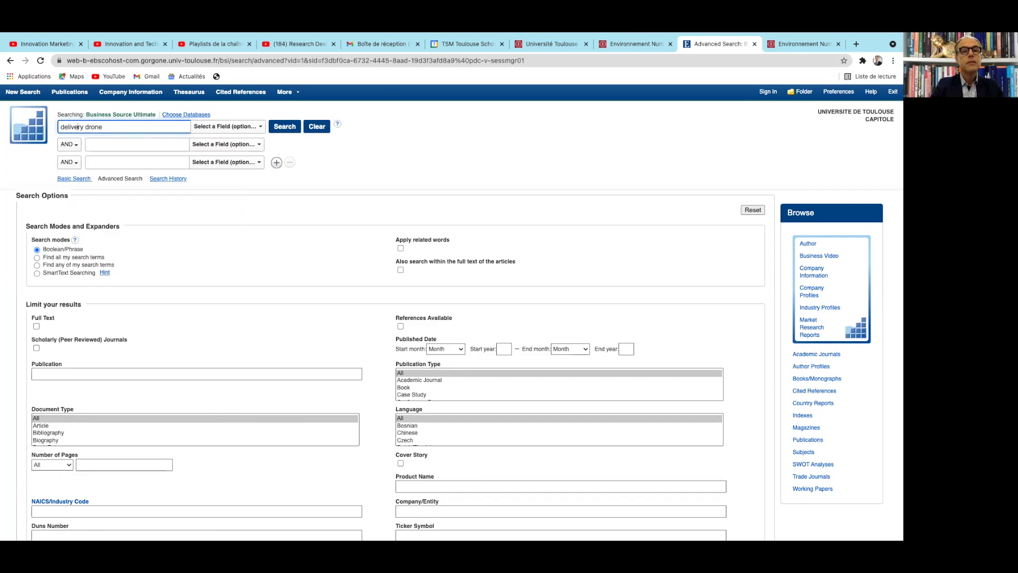
{"action": "left_click", "coordinate": [262, 128]}
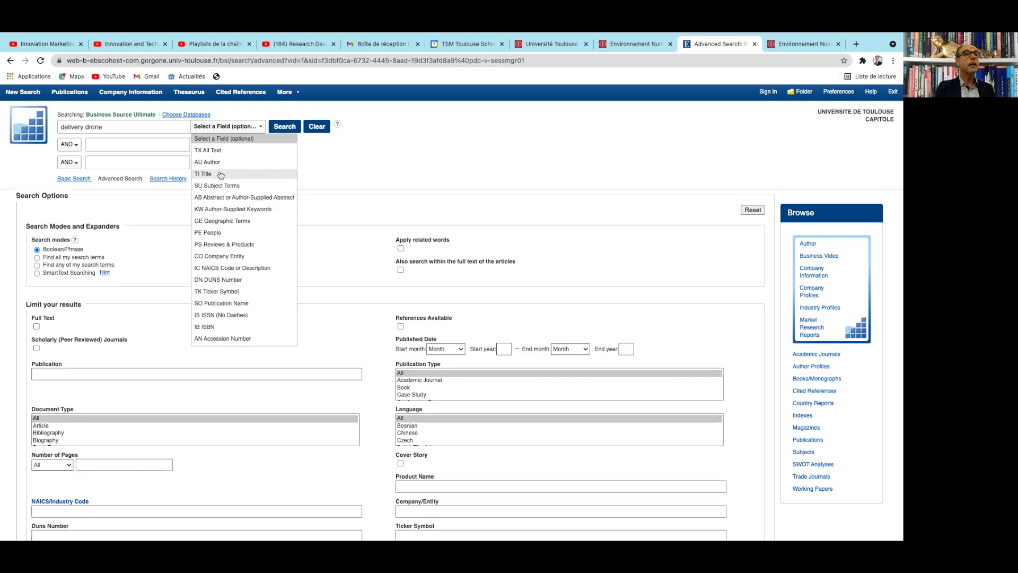
{"action": "left_click", "coordinate": [221, 175]}
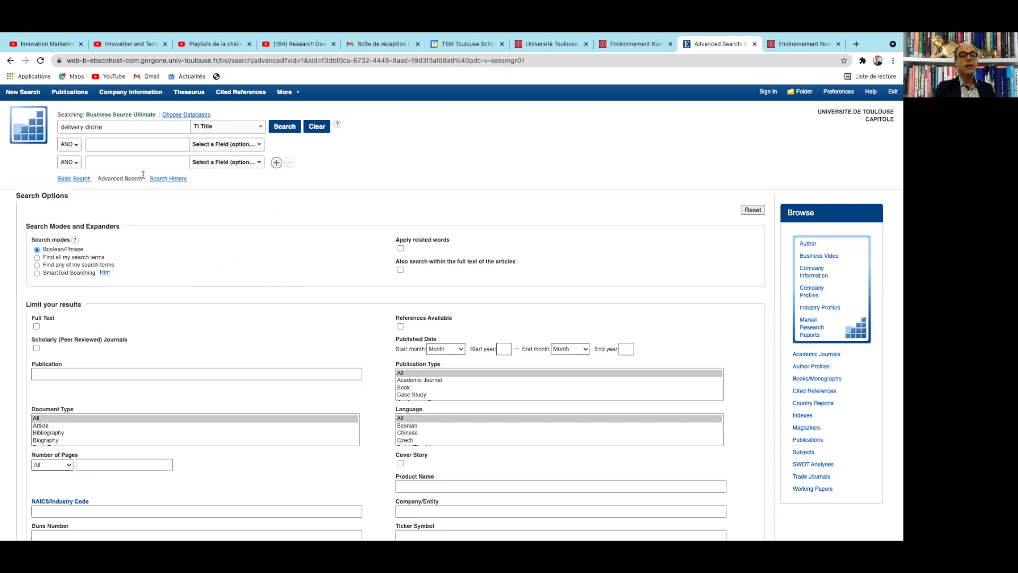
{"action": "left_click", "coordinate": [290, 129]}
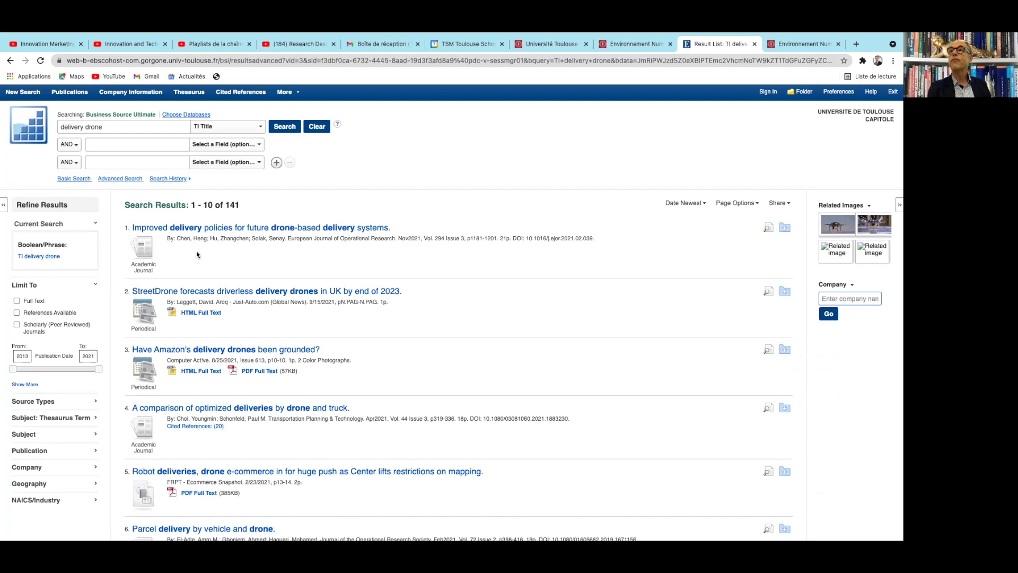
- Replace the search term with "loyalty programs" and run the title search
{"action": "left_click_drag", "start_coordinate": [132, 127], "coordinate": [50, 126]}
{"action": "type", "text": "l"}
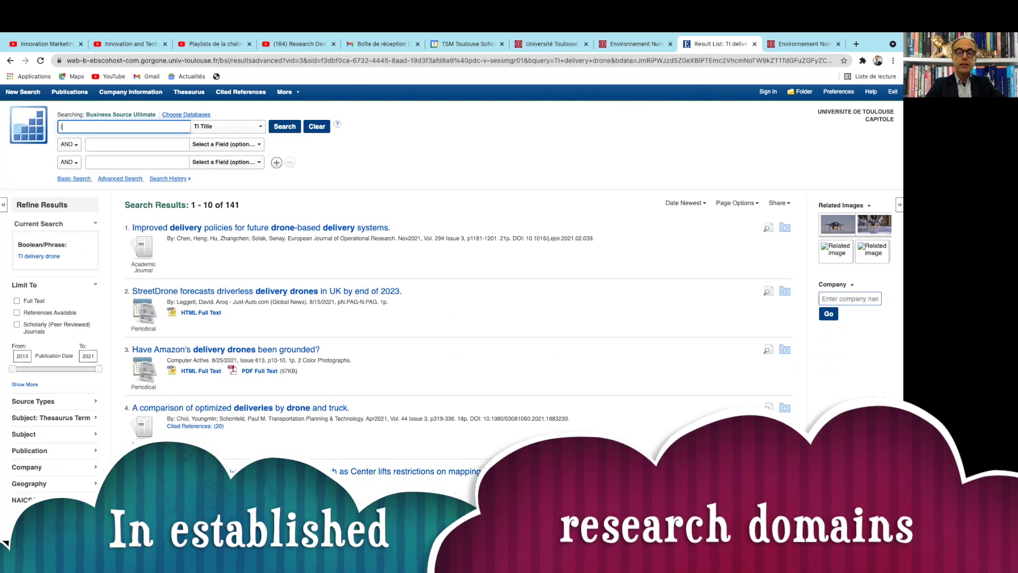
{"action": "type", "text": "oyalty programs"}
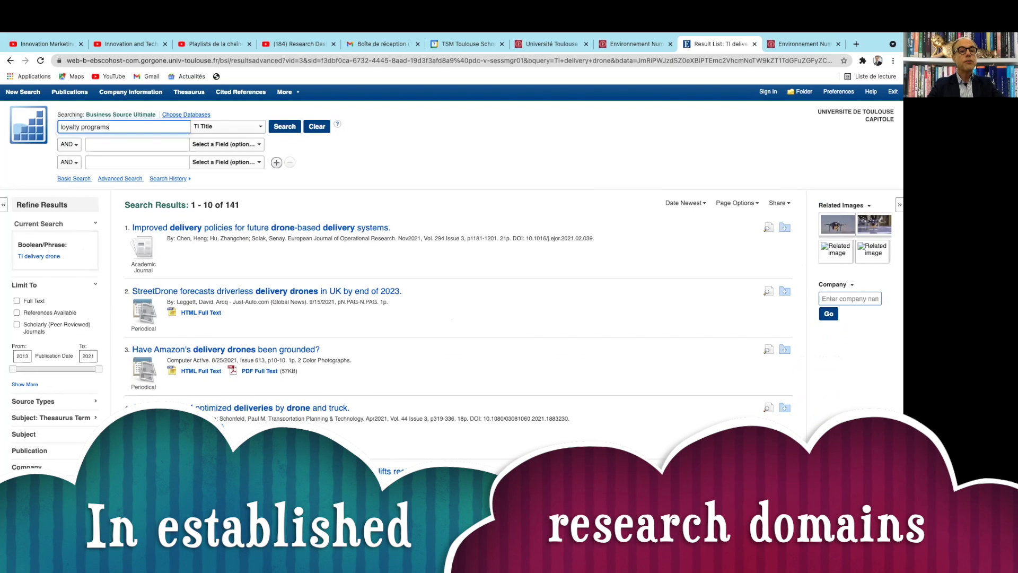
{"action": "left_click", "coordinate": [285, 127]}
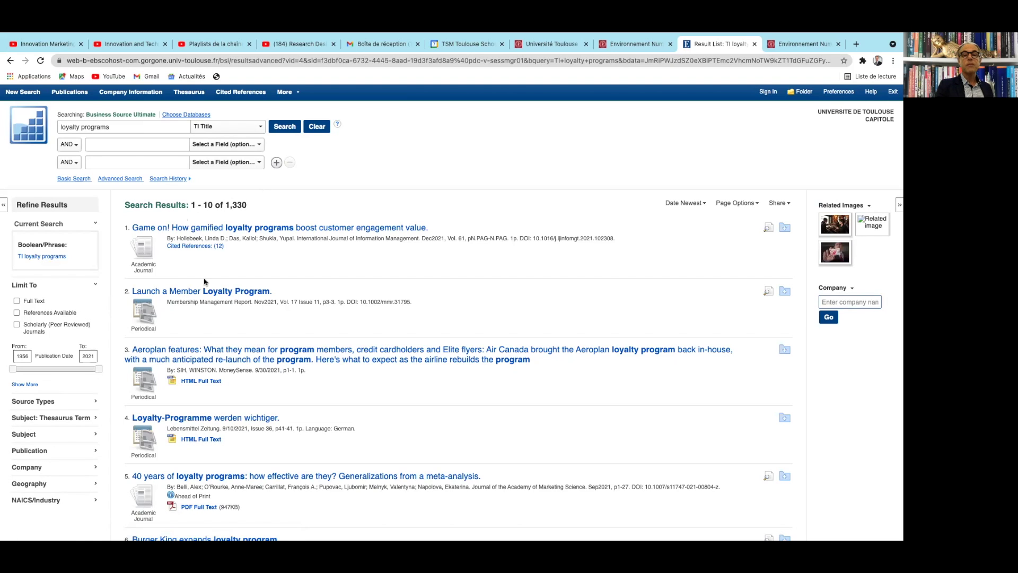
{"action": "scroll", "coordinate": [204, 277], "scroll_direction": "down", "scroll_amount": 3}
{"action": "scroll", "coordinate": [202, 282], "scroll_direction": "up", "scroll_amount": 3}
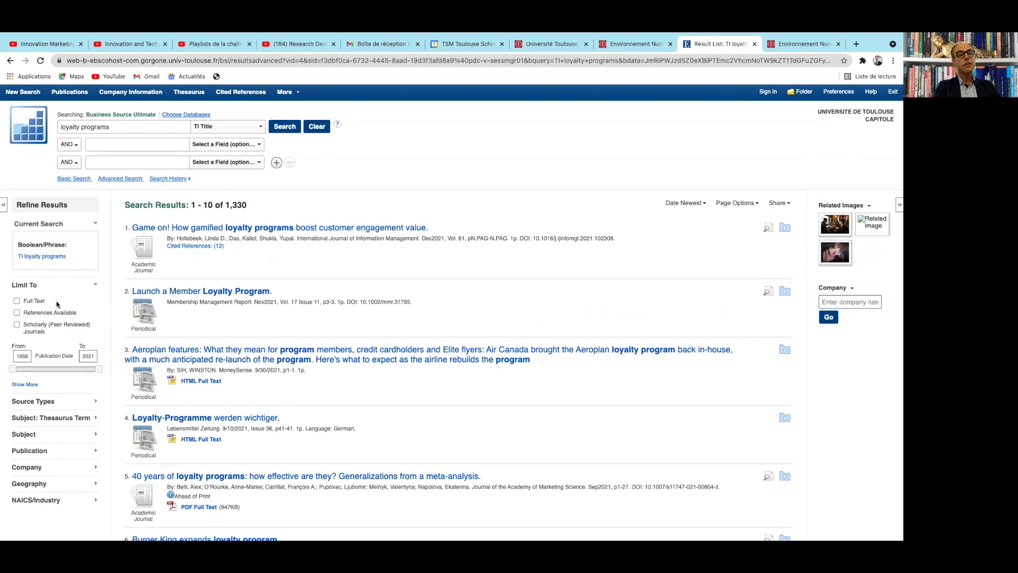
- Limit the loyalty programs results to publication dates from 2016 to 2021
{"action": "scroll", "coordinate": [57, 304], "scroll_direction": "down", "scroll_amount": 2}
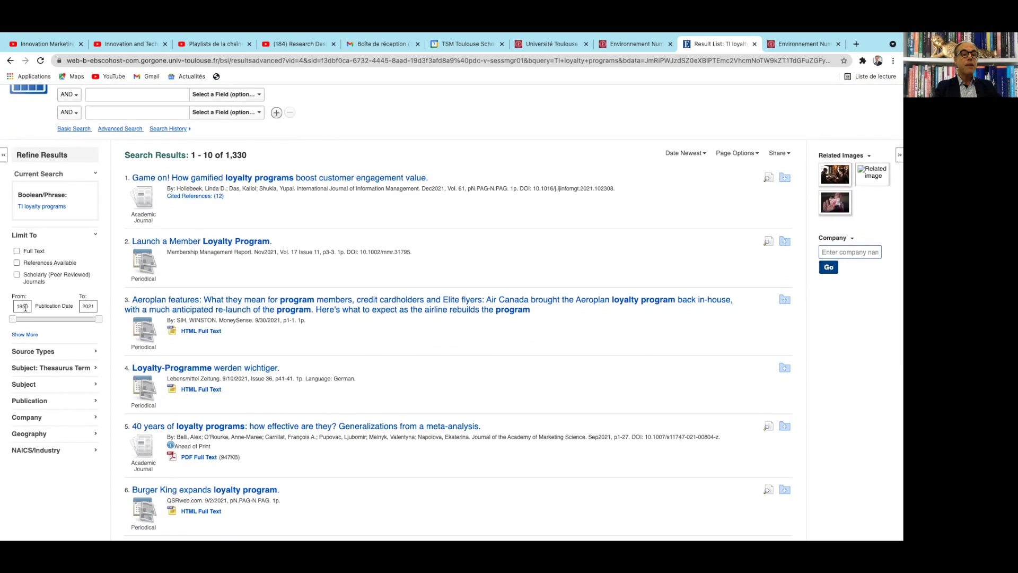
{"action": "left_click_drag", "start_coordinate": [16, 319], "coordinate": [18, 321]}
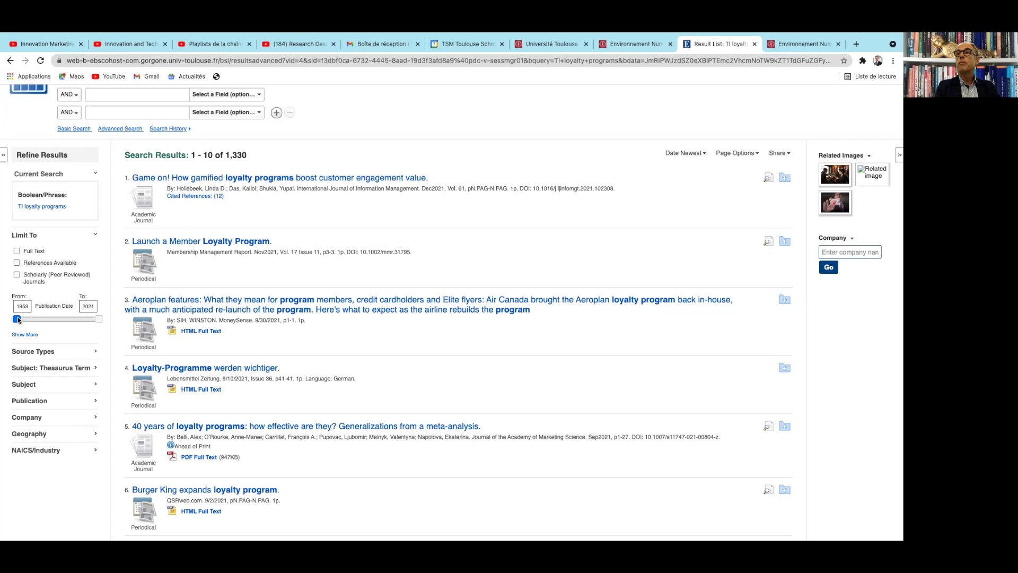
{"action": "left_click_drag", "start_coordinate": [18, 320], "coordinate": [93, 326]}
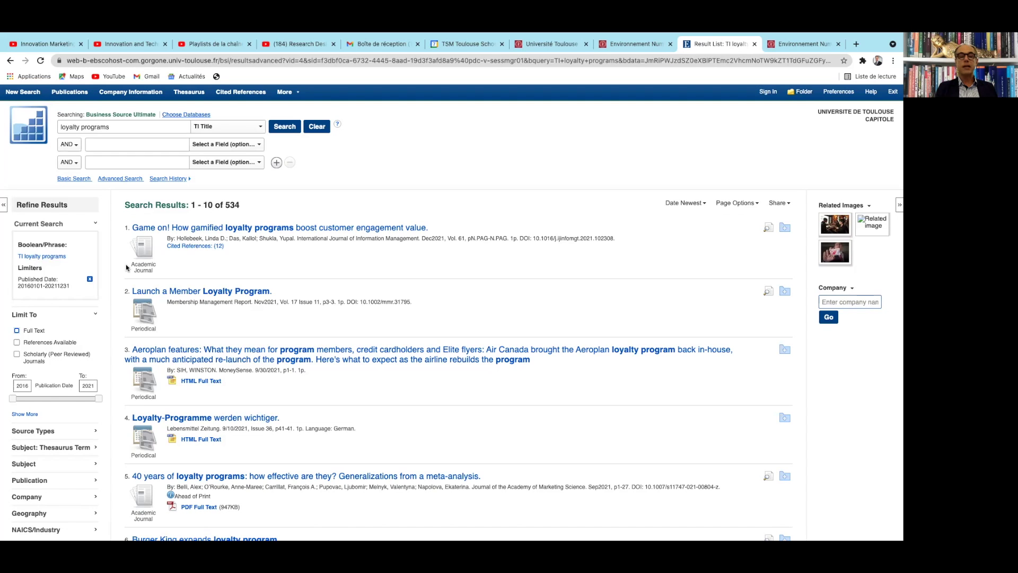
- Limit the results to scholarly (peer reviewed) journals
{"action": "scroll", "coordinate": [37, 379], "scroll_direction": "down", "scroll_amount": 3}
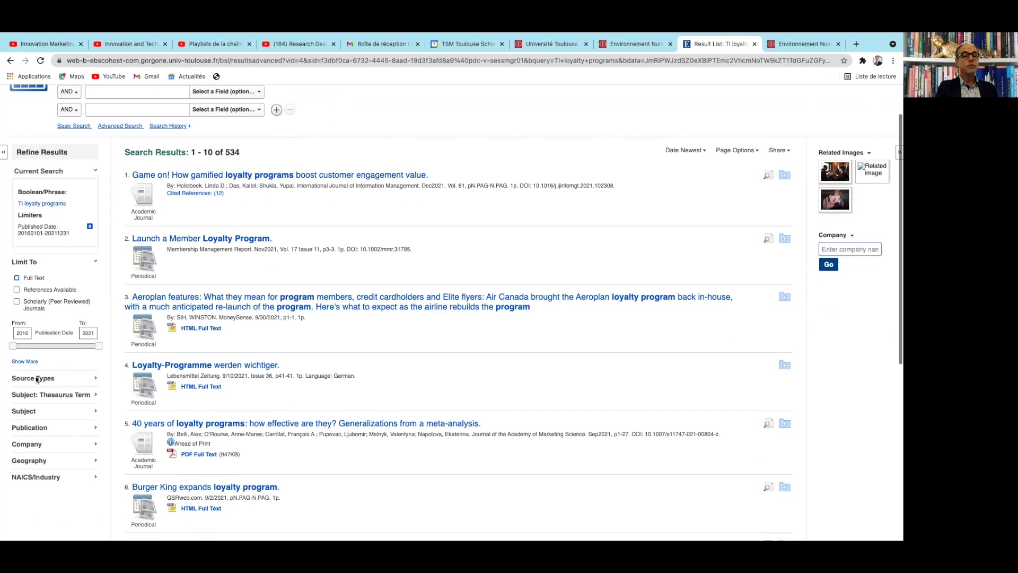
{"action": "scroll", "coordinate": [37, 379], "scroll_direction": "down", "scroll_amount": 1}
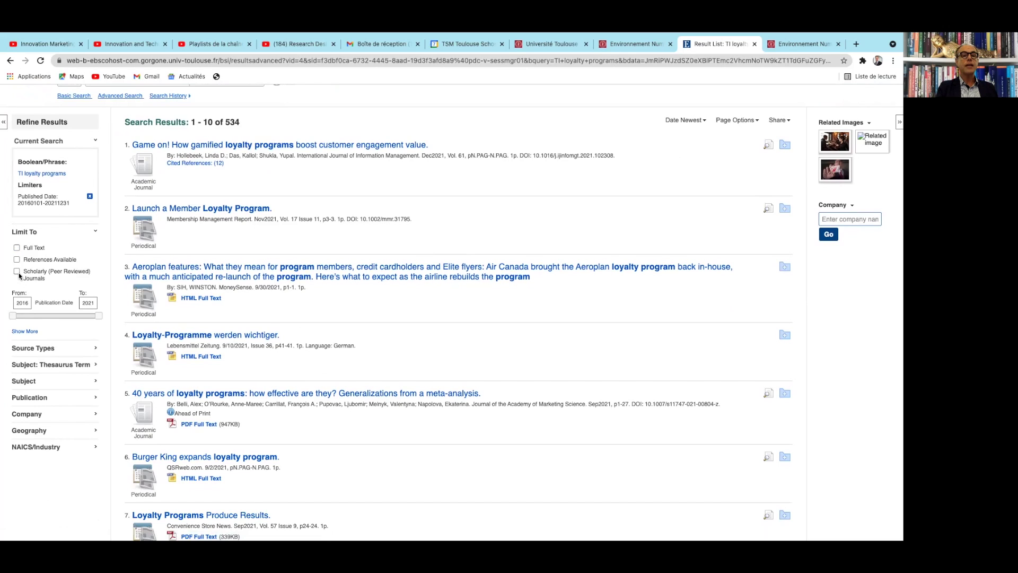
{"action": "left_click", "coordinate": [18, 272]}
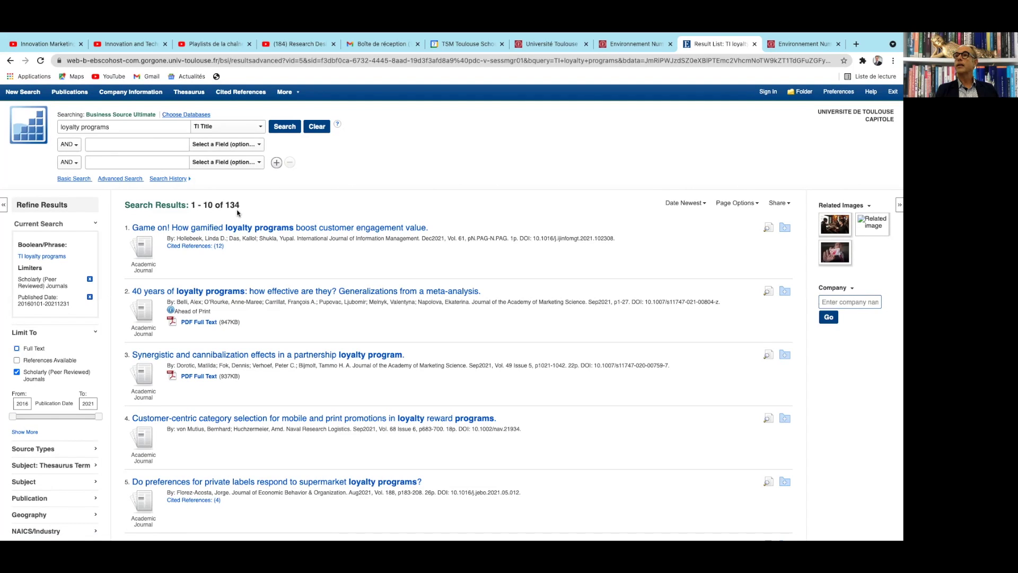
{"action": "key", "text": "alt+Left"}
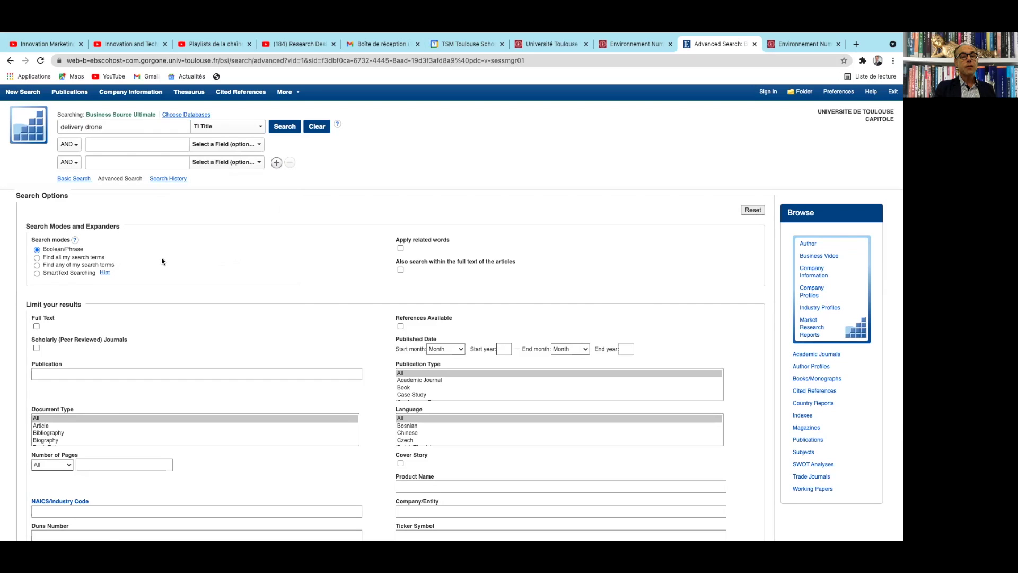
{"action": "scroll", "coordinate": [162, 260], "scroll_direction": "down", "scroll_amount": 5}
{"action": "scroll", "coordinate": [161, 260], "scroll_direction": "up", "scroll_amount": 5}
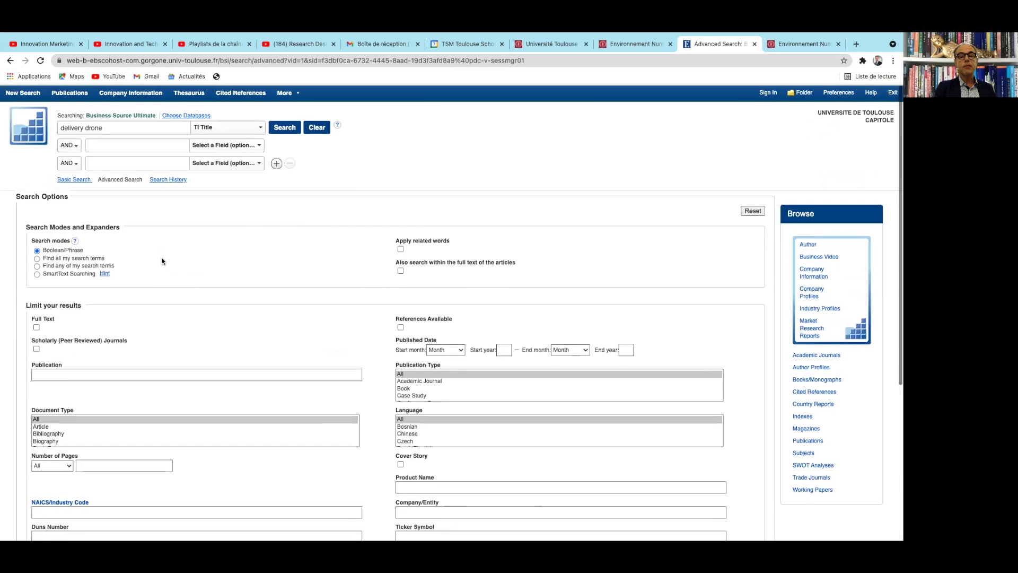
{"action": "key", "text": "alt+Right"}
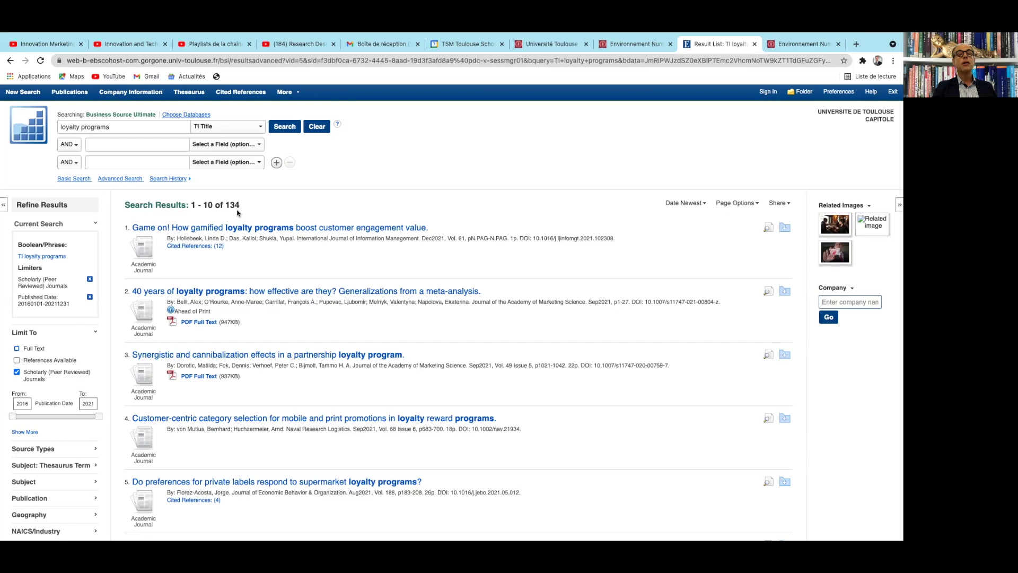
- Expand the Publication filter and open its full list of journals
{"action": "scroll", "coordinate": [205, 275], "scroll_direction": "down", "scroll_amount": 1}
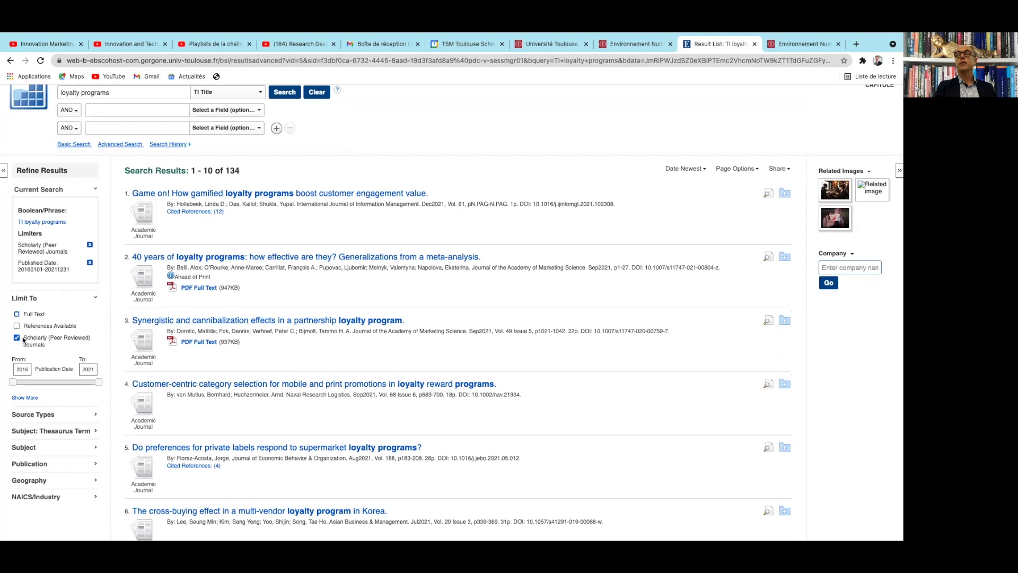
{"action": "scroll", "coordinate": [53, 347], "scroll_direction": "down", "scroll_amount": 1}
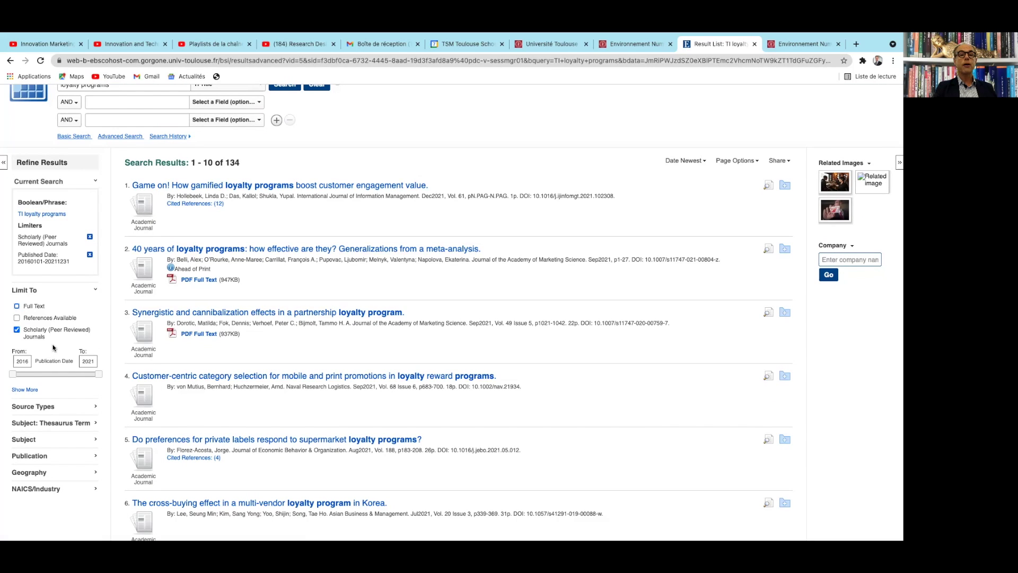
{"action": "scroll", "coordinate": [43, 424], "scroll_direction": "down", "scroll_amount": 1}
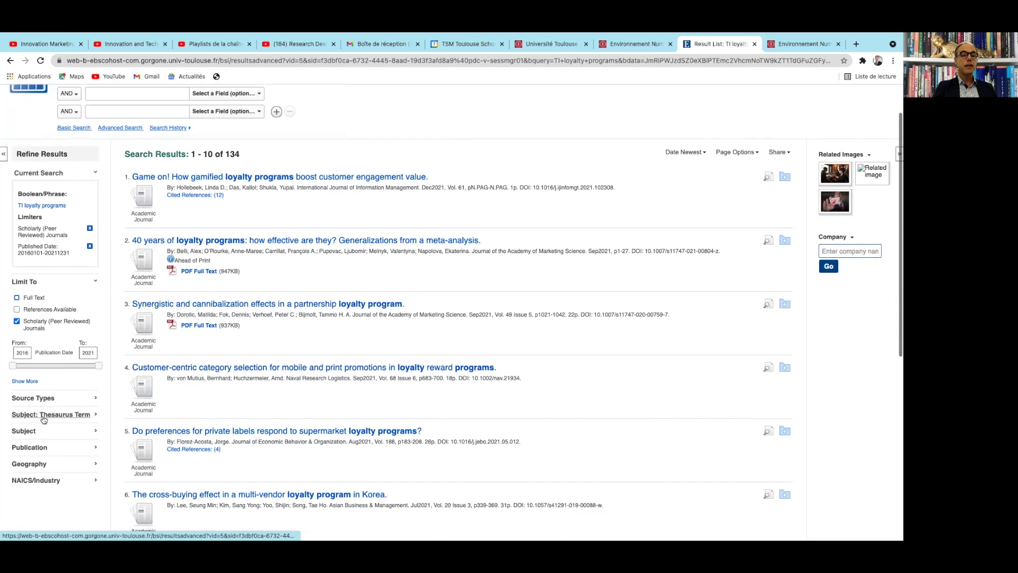
{"action": "left_click", "coordinate": [29, 401]}
{"action": "scroll", "coordinate": [32, 413], "scroll_direction": "down", "scroll_amount": 1}
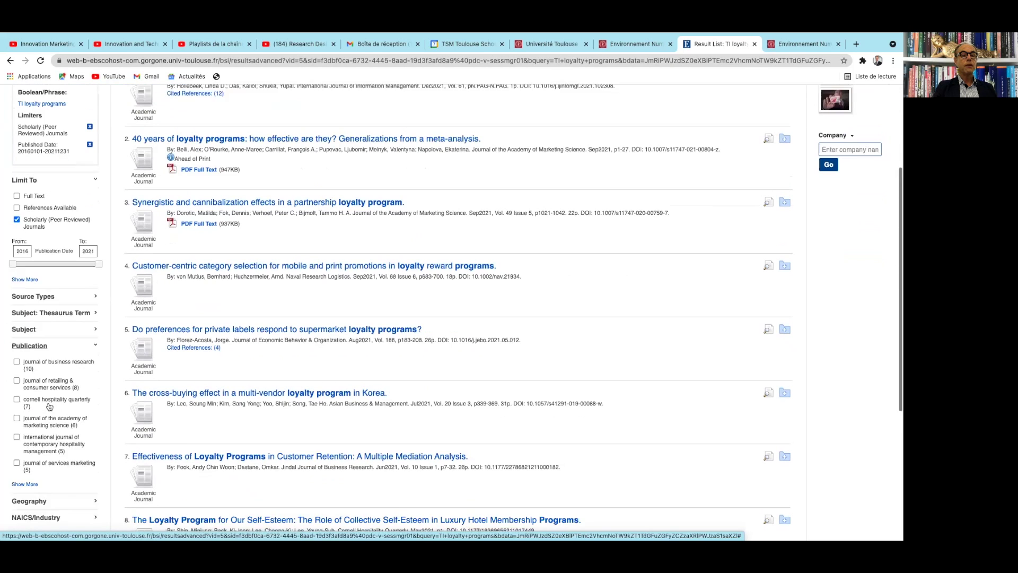
{"action": "left_click", "coordinate": [24, 472]}
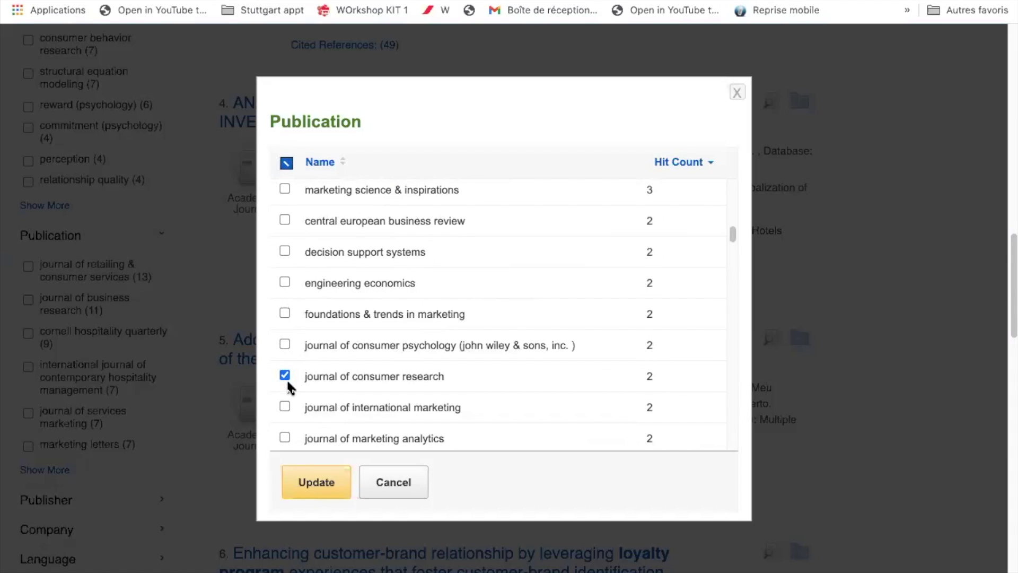
- Select the journal of interactive marketing (elsevier) in the publication list
{"action": "scroll", "coordinate": [291, 379], "scroll_direction": "down", "scroll_amount": 1}
{"action": "scroll", "coordinate": [292, 395], "scroll_direction": "down", "scroll_amount": 3}
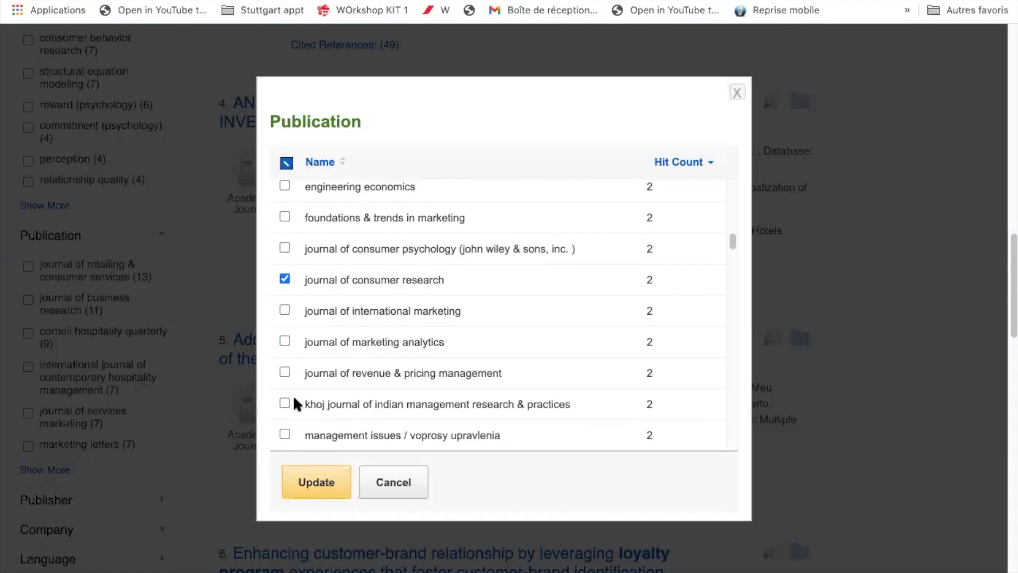
{"action": "left_click", "coordinate": [288, 408]}
{"action": "scroll", "coordinate": [367, 373], "scroll_direction": "down", "scroll_amount": 2}
{"action": "scroll", "coordinate": [367, 379], "scroll_direction": "down", "scroll_amount": 5}
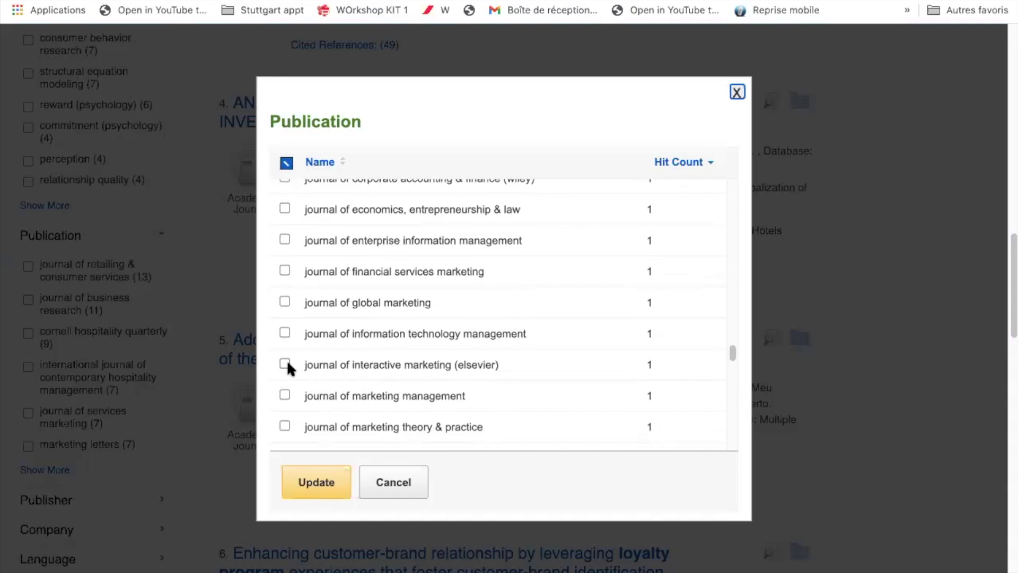
{"action": "left_click", "coordinate": [285, 360]}
- Add the journal of service research and the journal of retailing to the selected publications
{"action": "scroll", "coordinate": [317, 365], "scroll_direction": "down", "scroll_amount": 5}
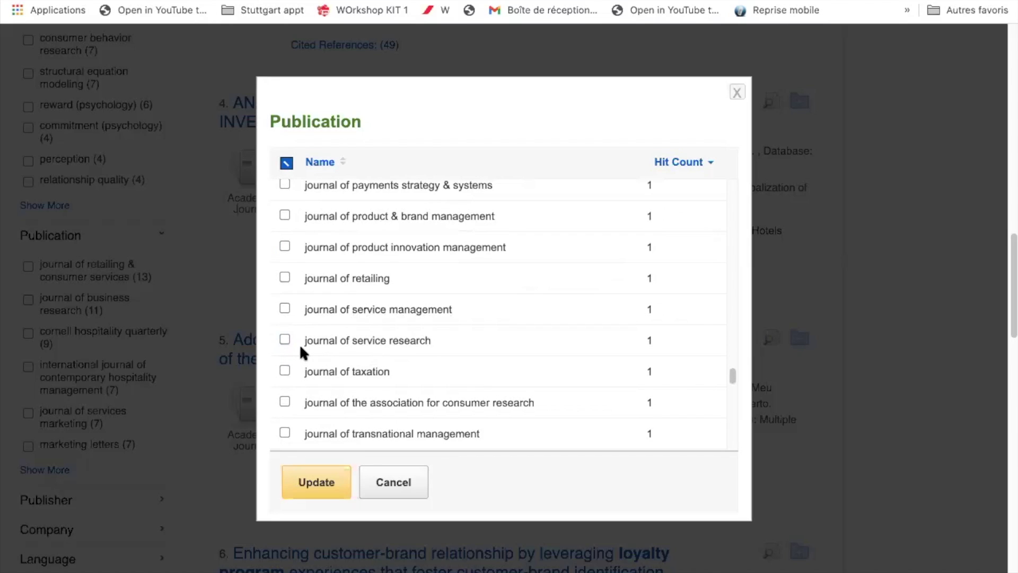
{"action": "left_click", "coordinate": [284, 340]}
{"action": "scroll", "coordinate": [328, 379], "scroll_direction": "down", "scroll_amount": 1}
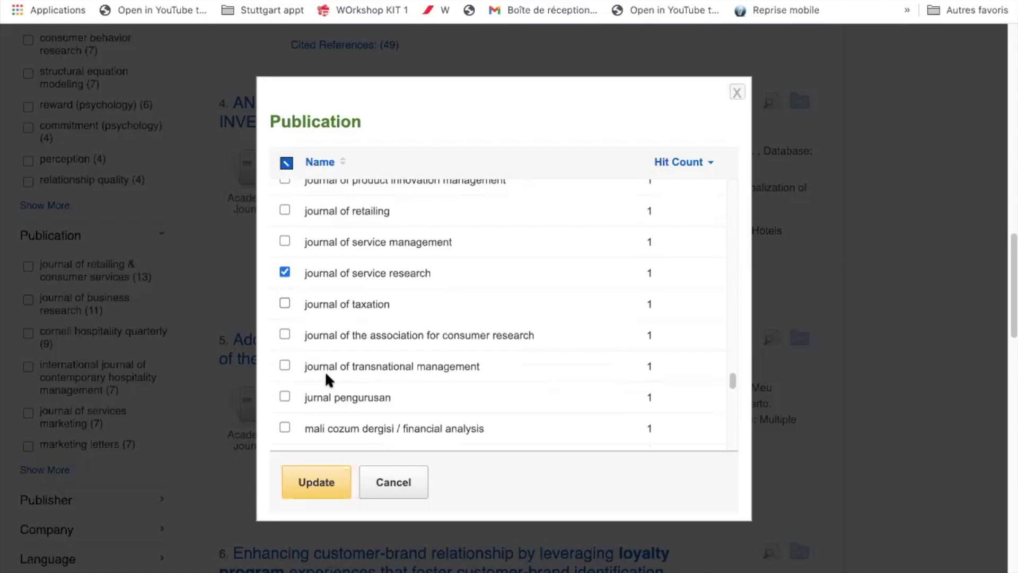
{"action": "scroll", "coordinate": [320, 366], "scroll_direction": "up", "scroll_amount": 1}
{"action": "left_click", "coordinate": [285, 287]}
- Add the journal of marketing research (jmr) and the international journal of research in marketing to the selected publications
{"action": "scroll", "coordinate": [344, 302], "scroll_direction": "up", "scroll_amount": 5}
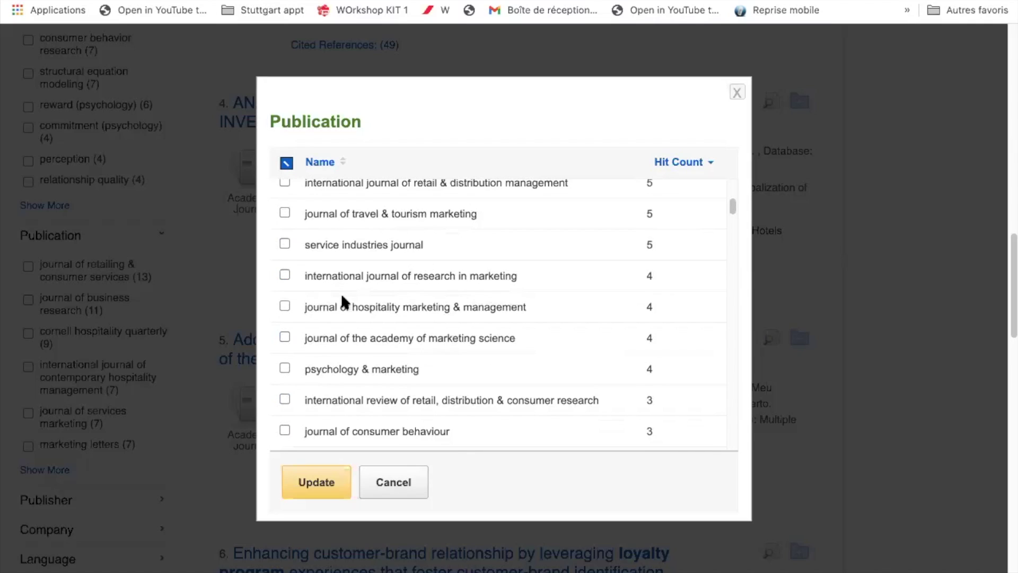
{"action": "scroll", "coordinate": [344, 302], "scroll_direction": "down", "scroll_amount": 2}
{"action": "scroll", "coordinate": [356, 317], "scroll_direction": "down", "scroll_amount": 1}
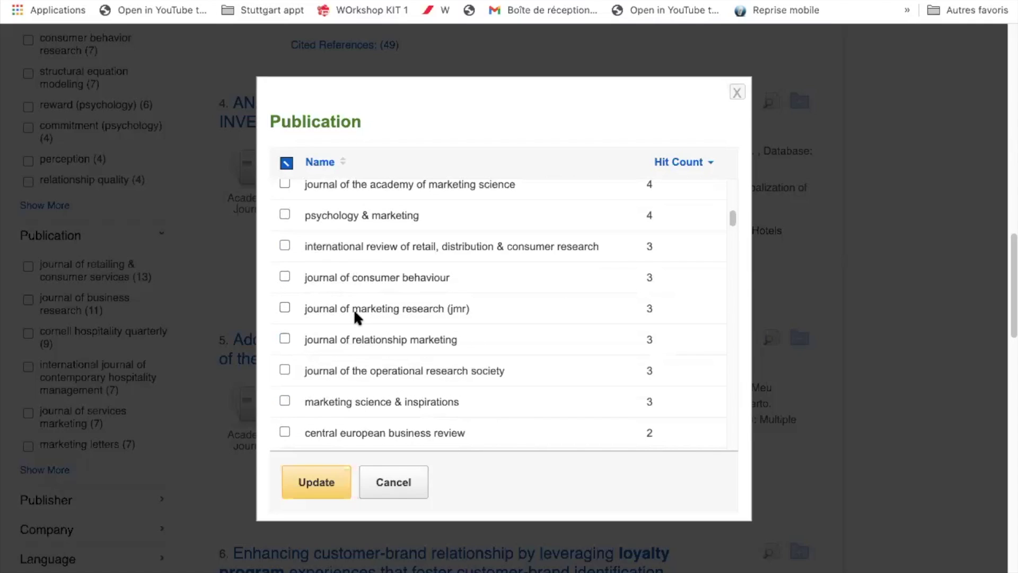
{"action": "scroll", "coordinate": [286, 289], "scroll_direction": "down", "scroll_amount": 1}
{"action": "left_click", "coordinate": [284, 280]}
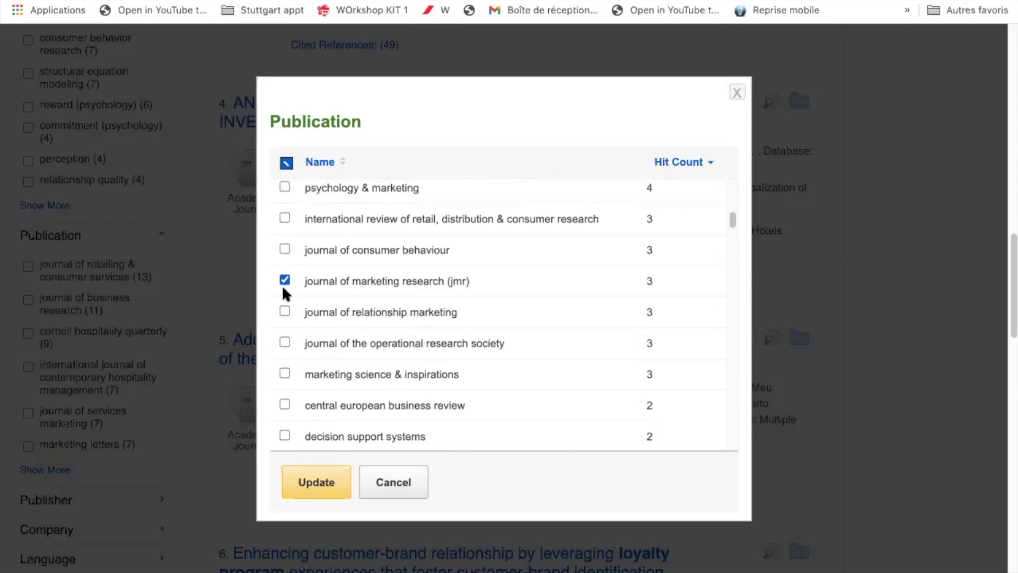
{"action": "scroll", "coordinate": [289, 297], "scroll_direction": "down", "scroll_amount": 2}
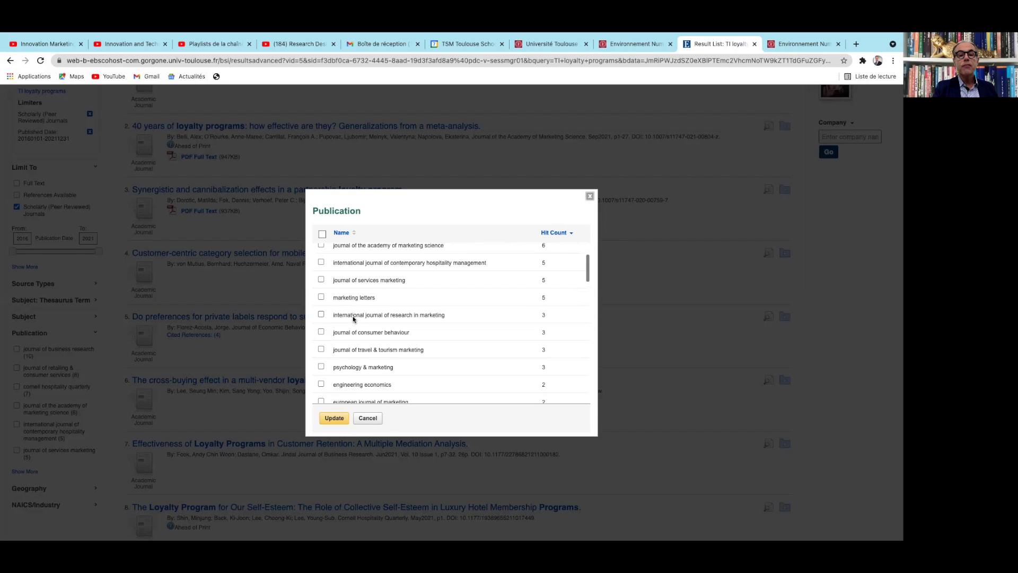
{"action": "left_click", "coordinate": [321, 314]}
- Add the journal of business research, marketing letters, and psychology & marketing to the selected publications
{"action": "scroll", "coordinate": [340, 273], "scroll_direction": "up", "scroll_amount": 2}
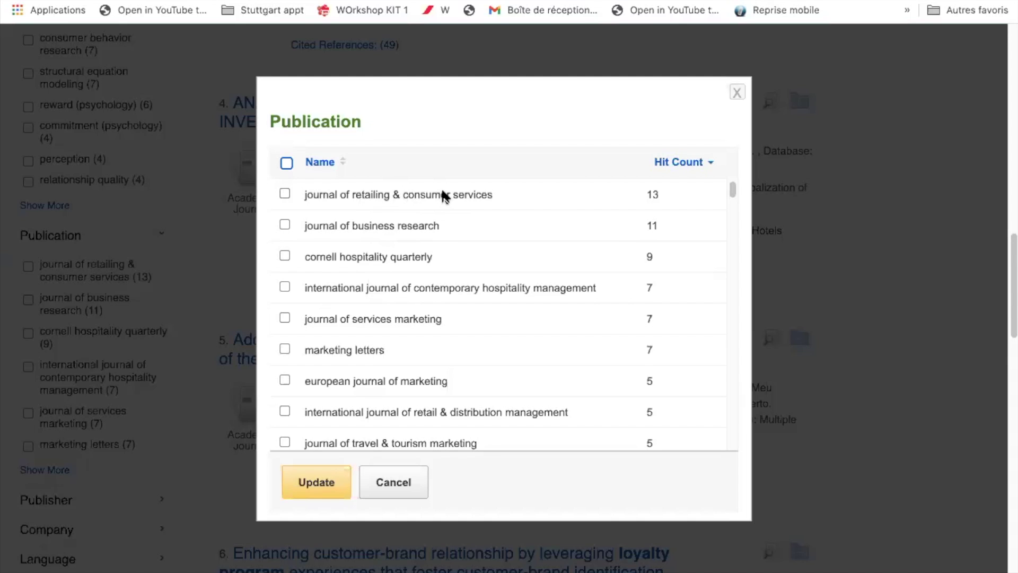
{"action": "left_click", "coordinate": [284, 224]}
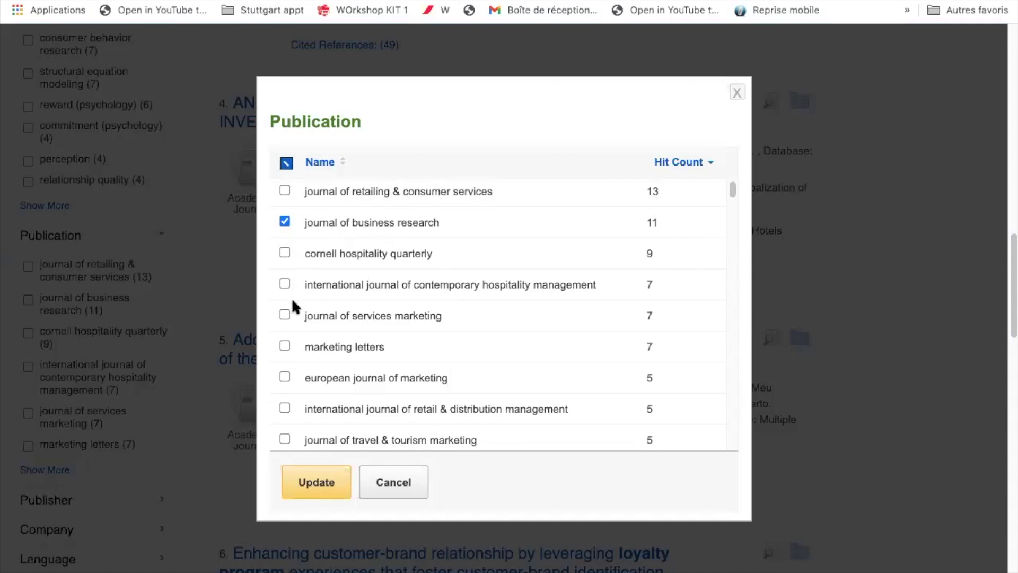
{"action": "scroll", "coordinate": [292, 298], "scroll_direction": "down", "scroll_amount": 1}
{"action": "scroll", "coordinate": [285, 291], "scroll_direction": "down", "scroll_amount": 2}
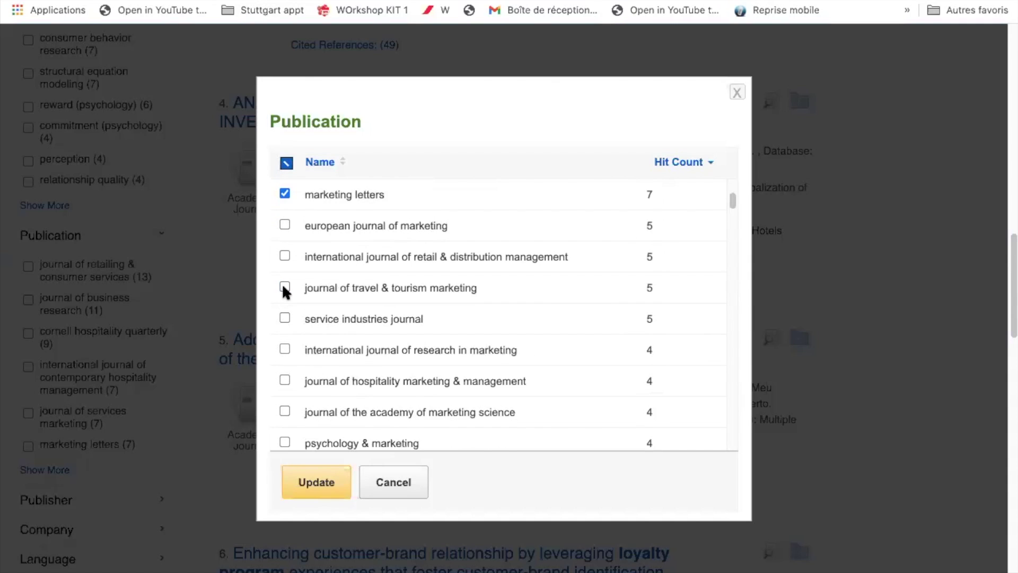
{"action": "scroll", "coordinate": [284, 287], "scroll_direction": "down", "scroll_amount": 1}
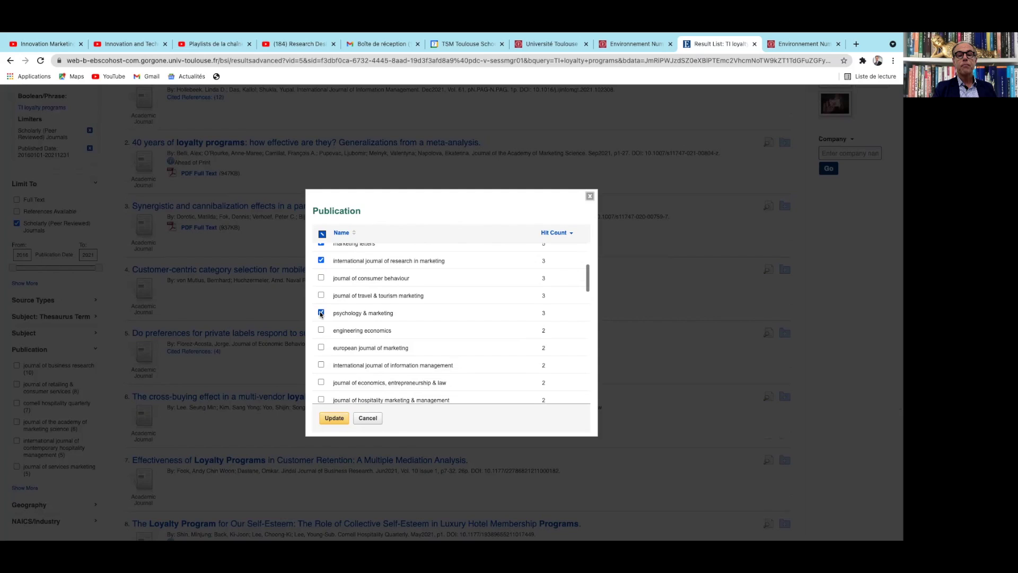
- Add marketing science to the selected publications and apply the publication filter to the results
{"action": "scroll", "coordinate": [320, 314], "scroll_direction": "down", "scroll_amount": 2}
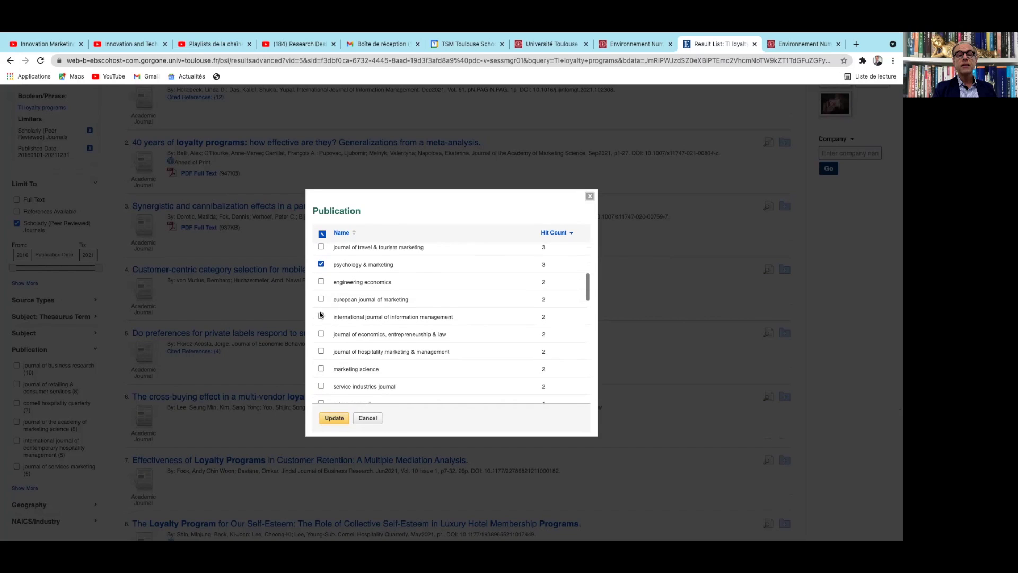
{"action": "scroll", "coordinate": [321, 314], "scroll_direction": "down", "scroll_amount": 2}
{"action": "left_click", "coordinate": [321, 330]}
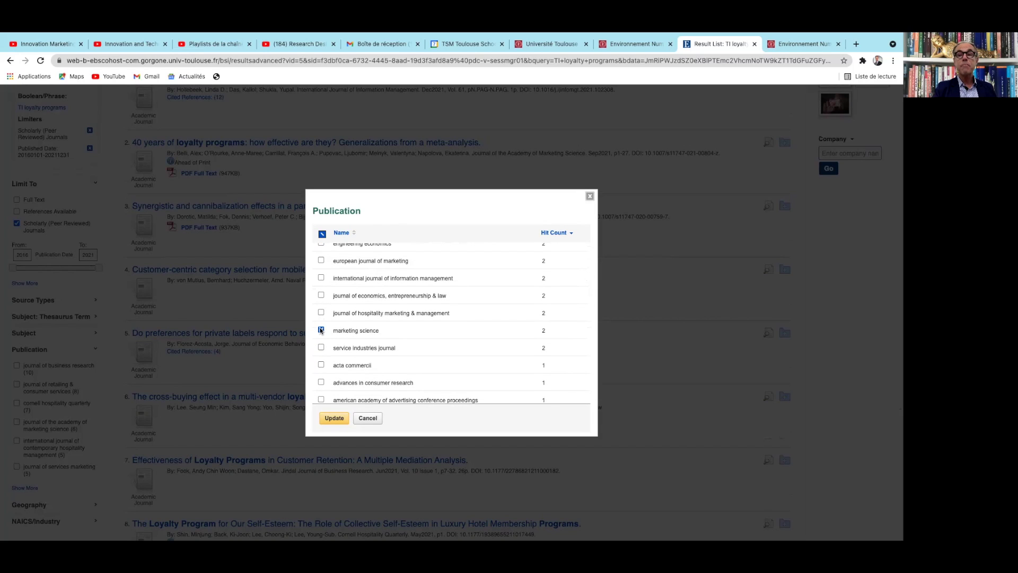
{"action": "scroll", "coordinate": [321, 329], "scroll_direction": "down", "scroll_amount": 10}
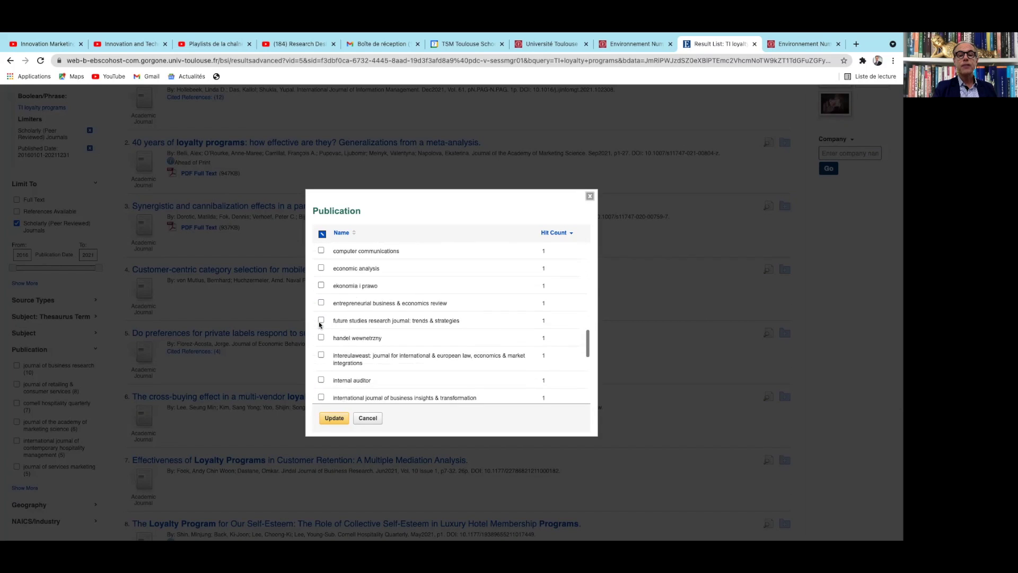
{"action": "scroll", "coordinate": [320, 324], "scroll_direction": "down", "scroll_amount": 5}
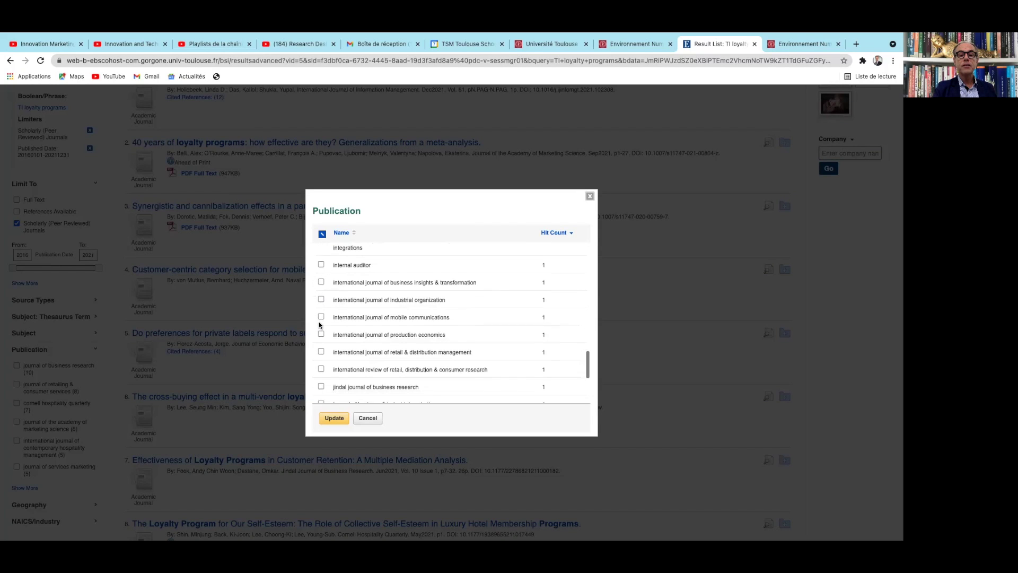
{"action": "scroll", "coordinate": [319, 325], "scroll_direction": "down", "scroll_amount": 5}
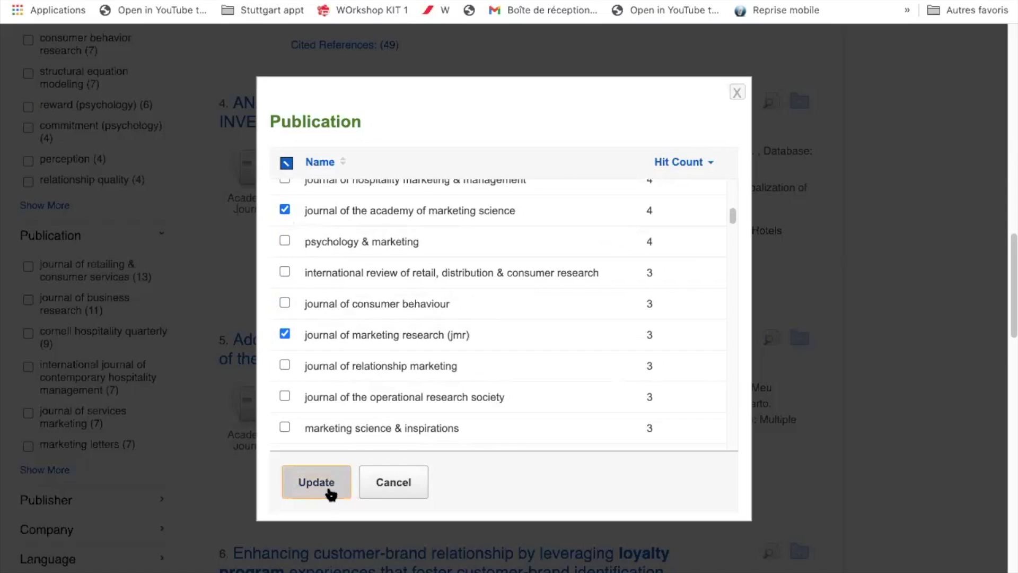
{"action": "left_click", "coordinate": [328, 491]}
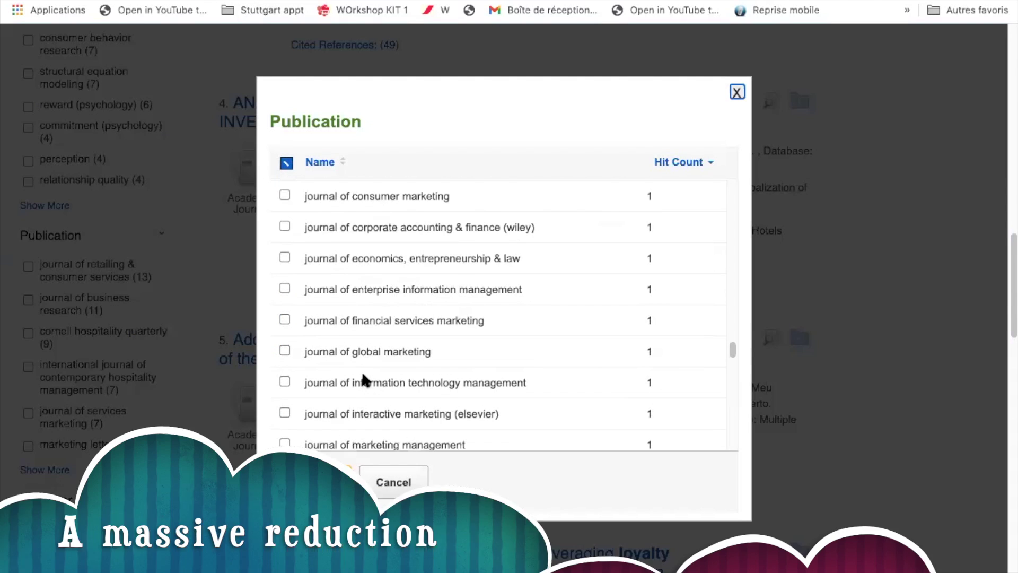
{"action": "scroll", "coordinate": [365, 373], "scroll_direction": "down", "scroll_amount": 1}
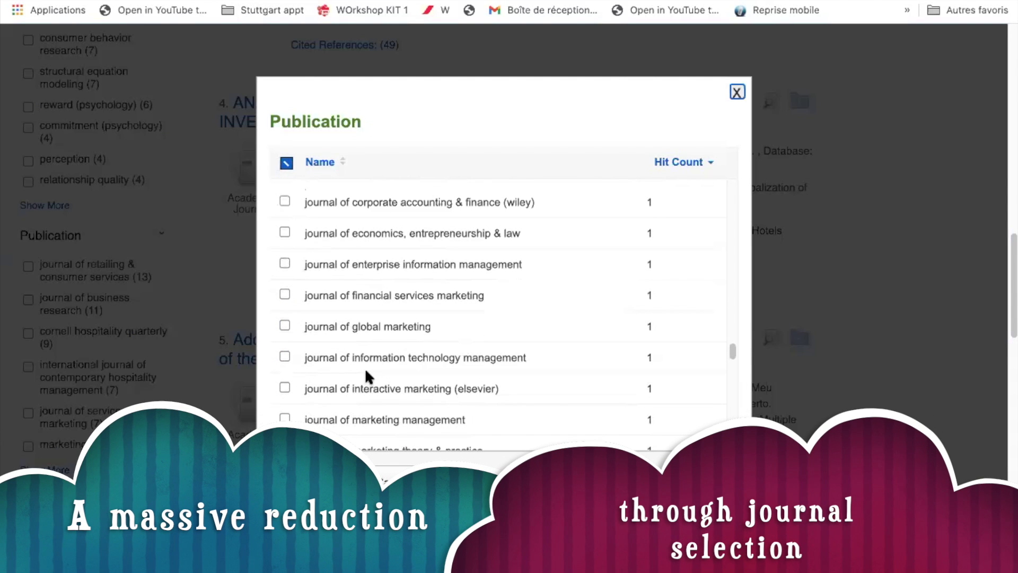
{"action": "scroll", "coordinate": [364, 372], "scroll_direction": "down", "scroll_amount": 1}
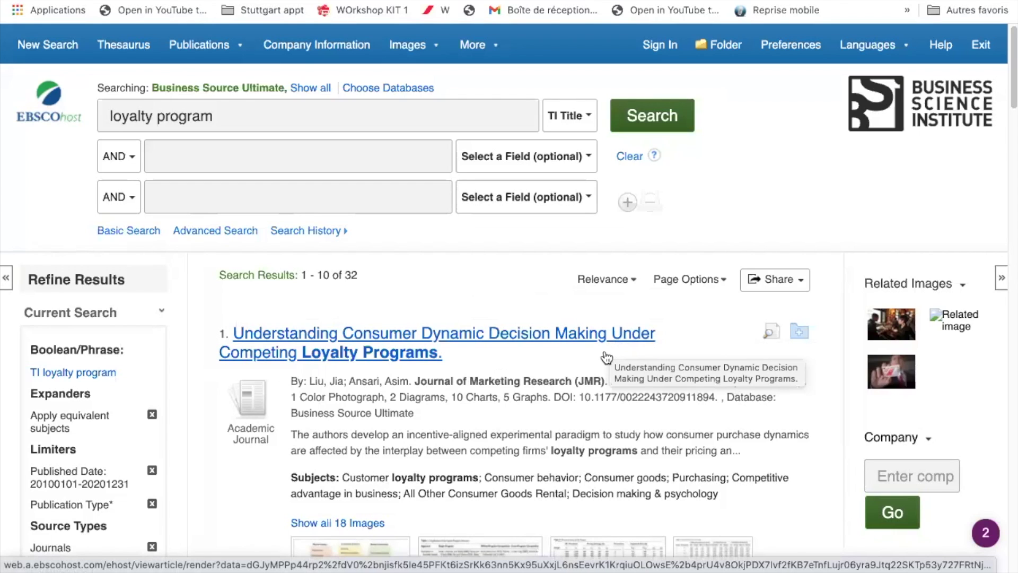
- Look through the filtered loyalty program results, checking the article titles, source journals, subjects and full-text availability
{"action": "scroll", "coordinate": [597, 374], "scroll_direction": "down", "scroll_amount": 5}
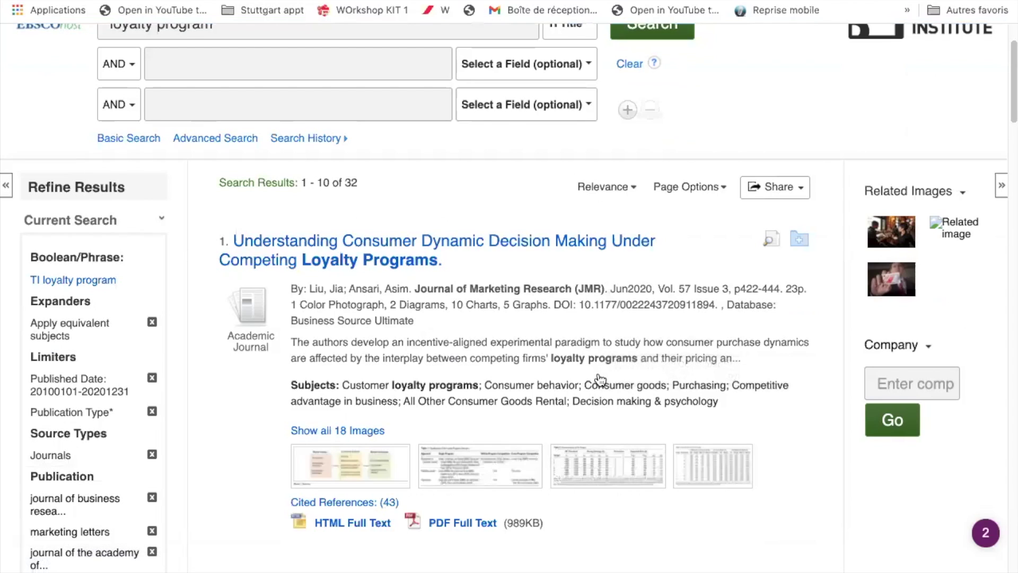
{"action": "scroll", "coordinate": [471, 432], "scroll_direction": "down", "scroll_amount": 3}
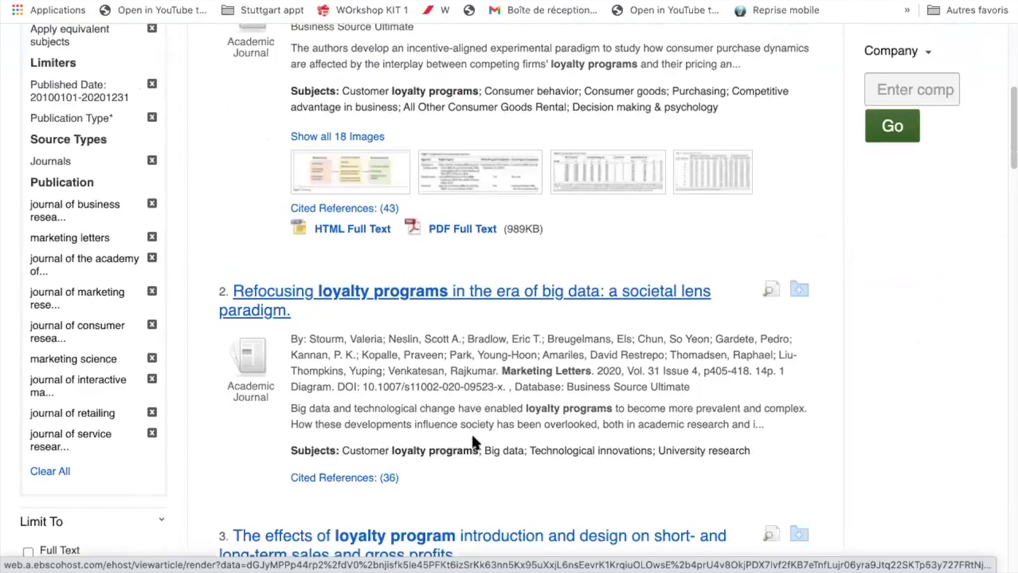
{"action": "scroll", "coordinate": [469, 426], "scroll_direction": "up", "scroll_amount": 4}
{"action": "scroll", "coordinate": [544, 504], "scroll_direction": "down", "scroll_amount": 20}
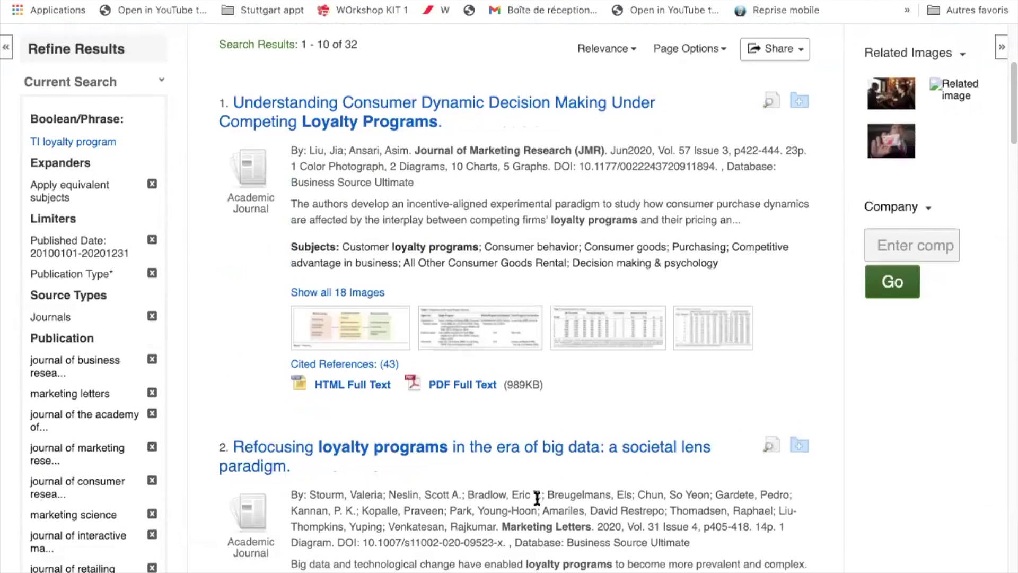
{"action": "scroll", "coordinate": [537, 501], "scroll_direction": "down", "scroll_amount": 13}
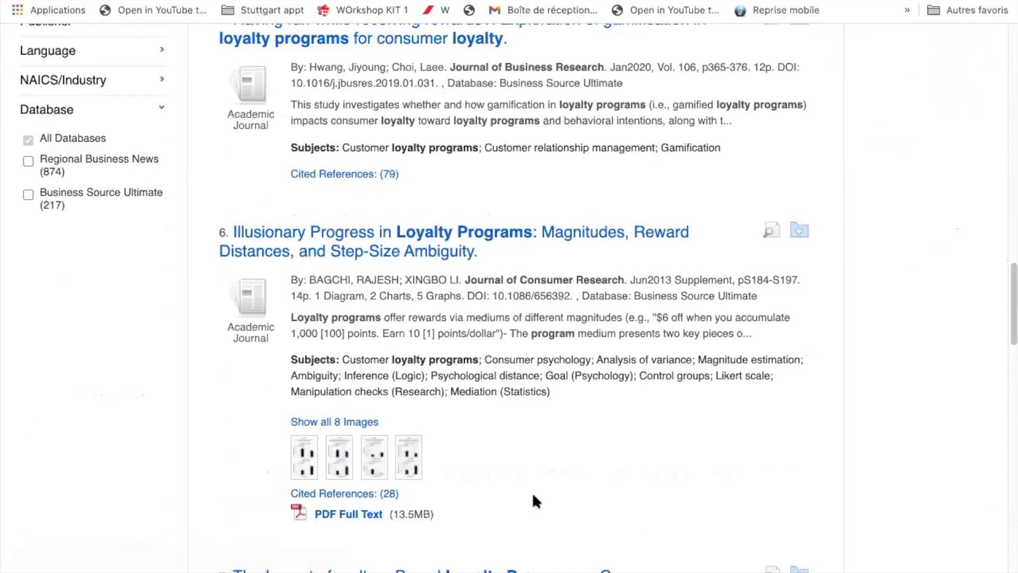
{"action": "scroll", "coordinate": [534, 497], "scroll_direction": "up", "scroll_amount": 10}
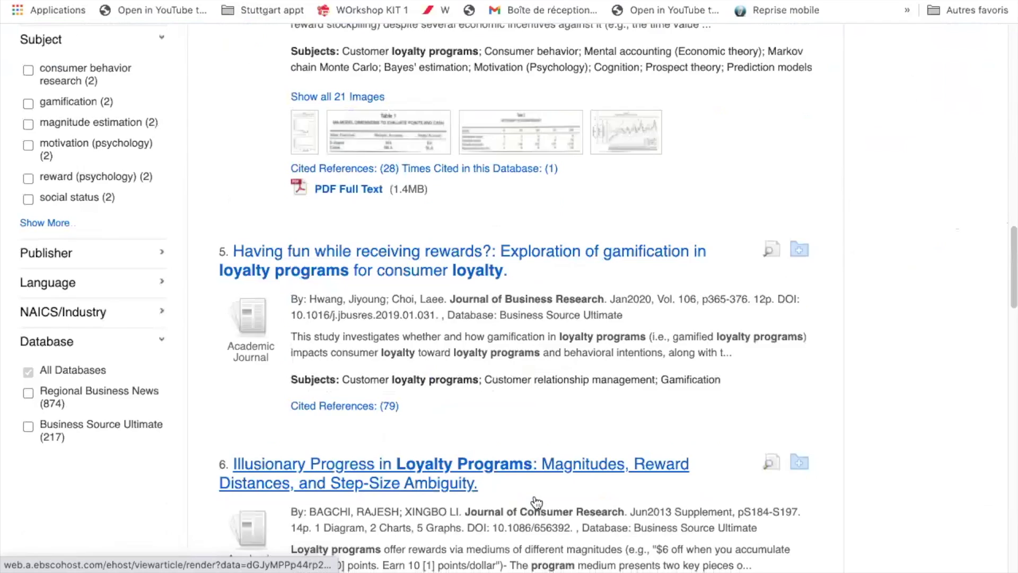
{"action": "scroll", "coordinate": [70, 262], "scroll_direction": "up", "scroll_amount": 10}
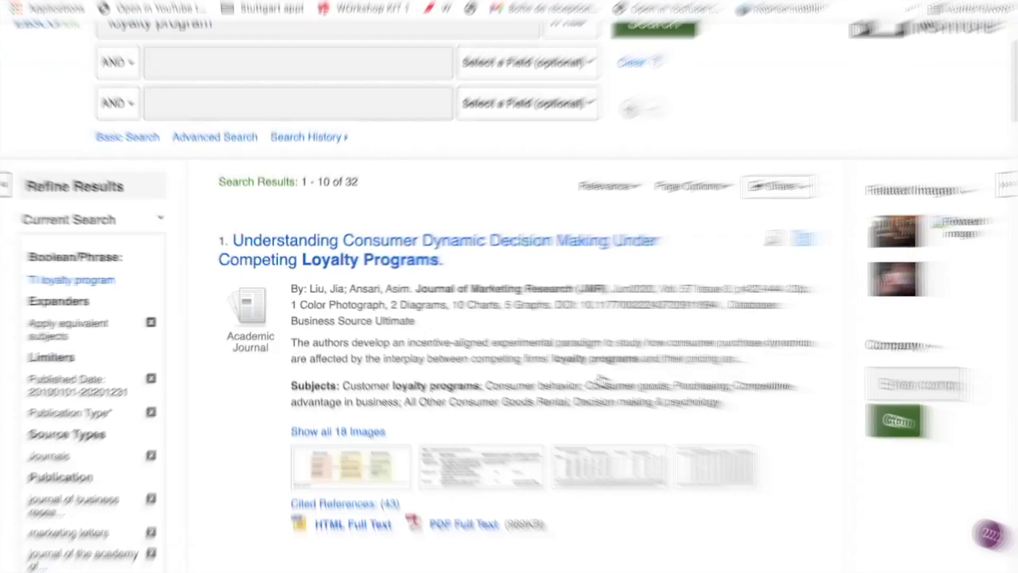
{"action": "scroll", "coordinate": [599, 380], "scroll_direction": "down", "scroll_amount": 4}
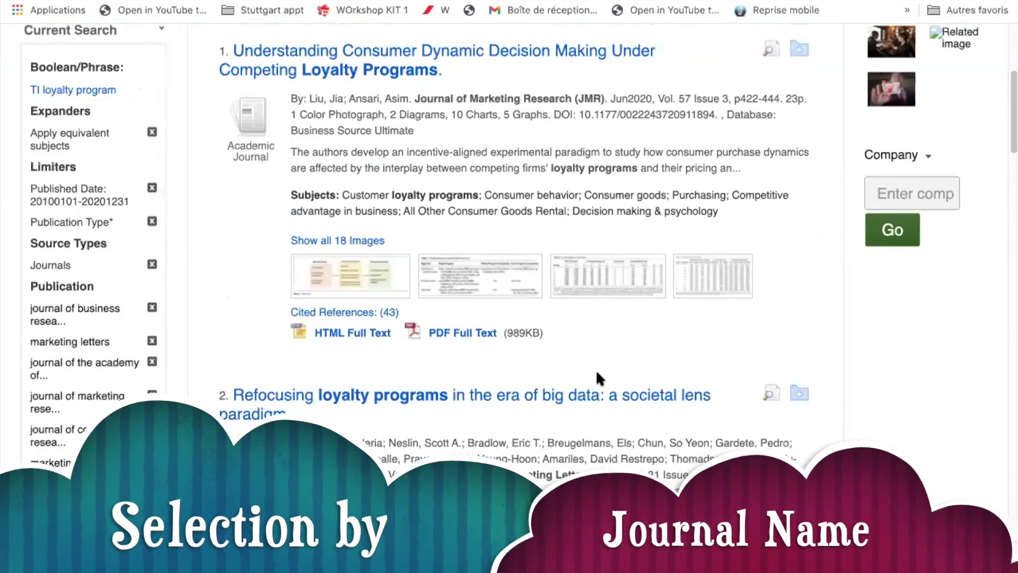
- Browse the Business Source Ultimate publications for "Journal of Marketing" and open that journal's publication details
{"action": "scroll", "coordinate": [597, 377], "scroll_direction": "up", "scroll_amount": 5}
{"action": "mouse_move", "coordinate": [233, 50]}
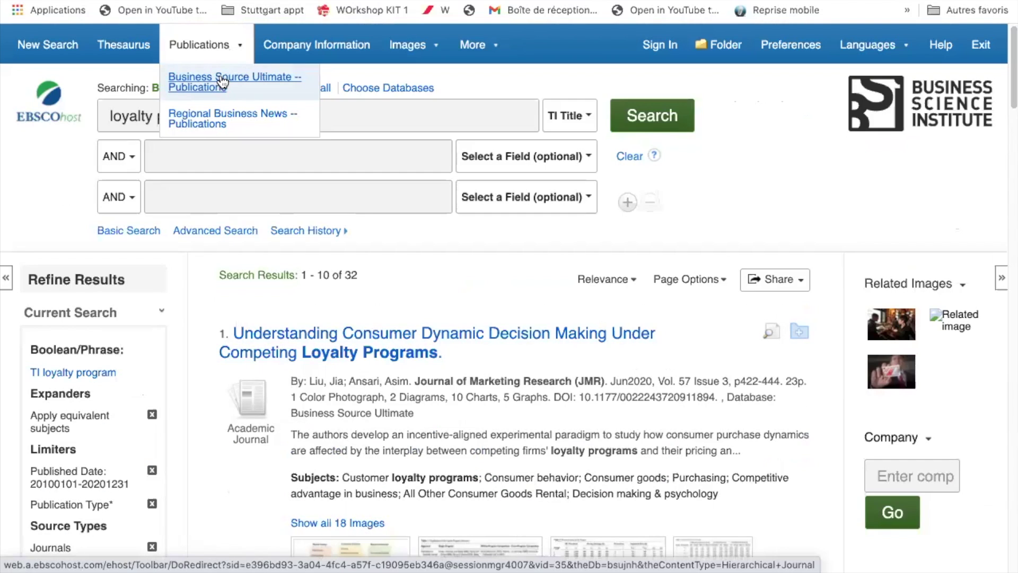
{"action": "left_click", "coordinate": [223, 82]}
{"action": "left_click", "coordinate": [257, 239]}
{"action": "type", "text": "Journal of Marketing"}
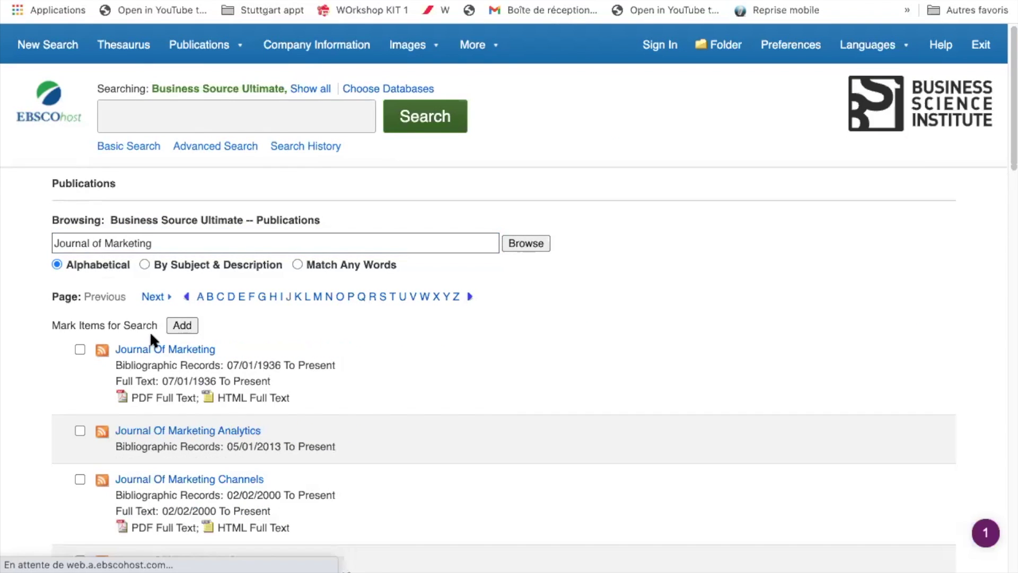
{"action": "left_click", "coordinate": [163, 354]}
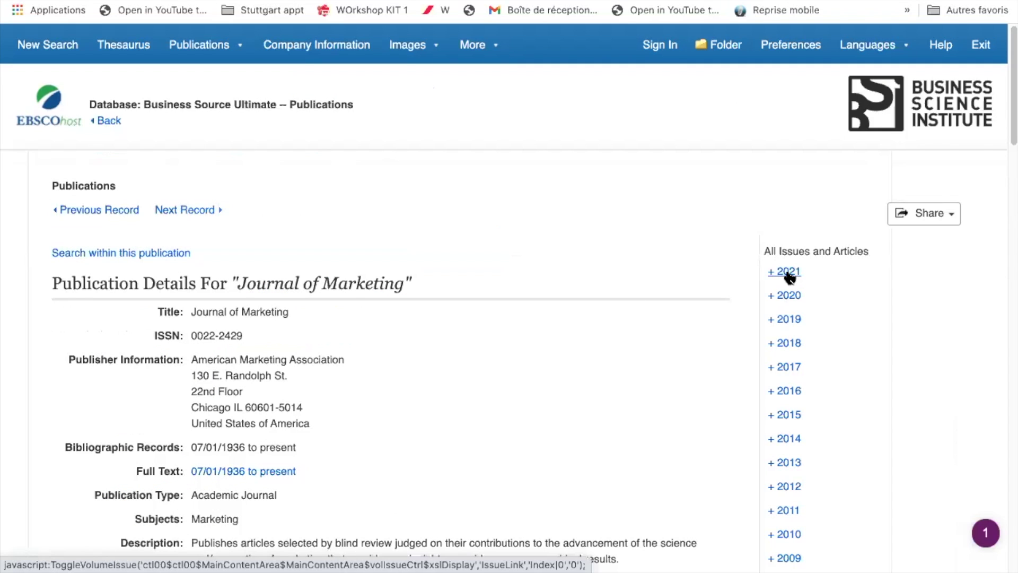
- Expand the journal's 2021 issues and open the article list of Vol. 85 Issue 1 - Jan2021
{"action": "scroll", "coordinate": [775, 424], "scroll_direction": "down", "scroll_amount": 20}
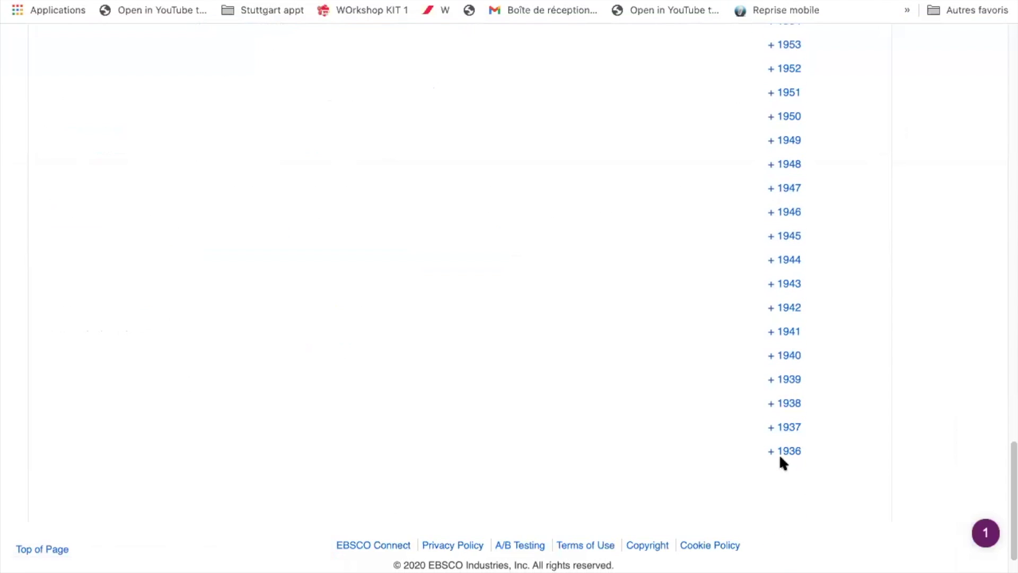
{"action": "scroll", "coordinate": [779, 453], "scroll_direction": "up", "scroll_amount": 20}
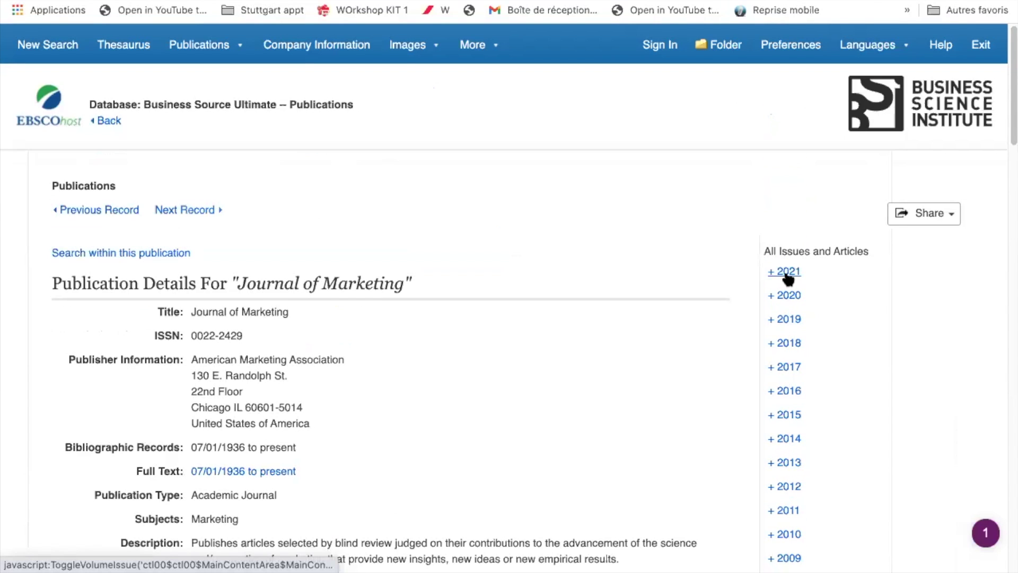
{"action": "left_click", "coordinate": [787, 272]}
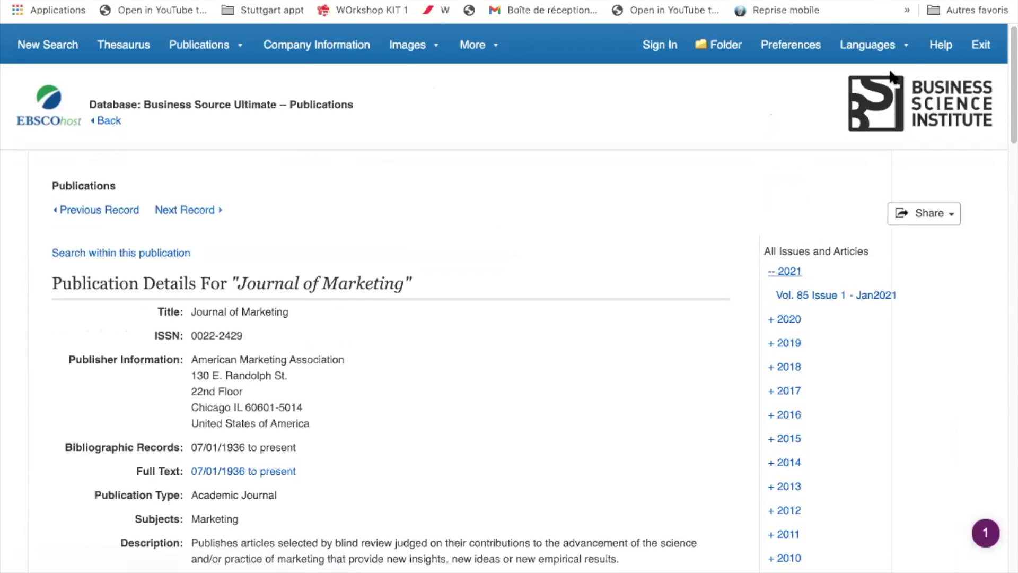
{"action": "left_click", "coordinate": [814, 300]}
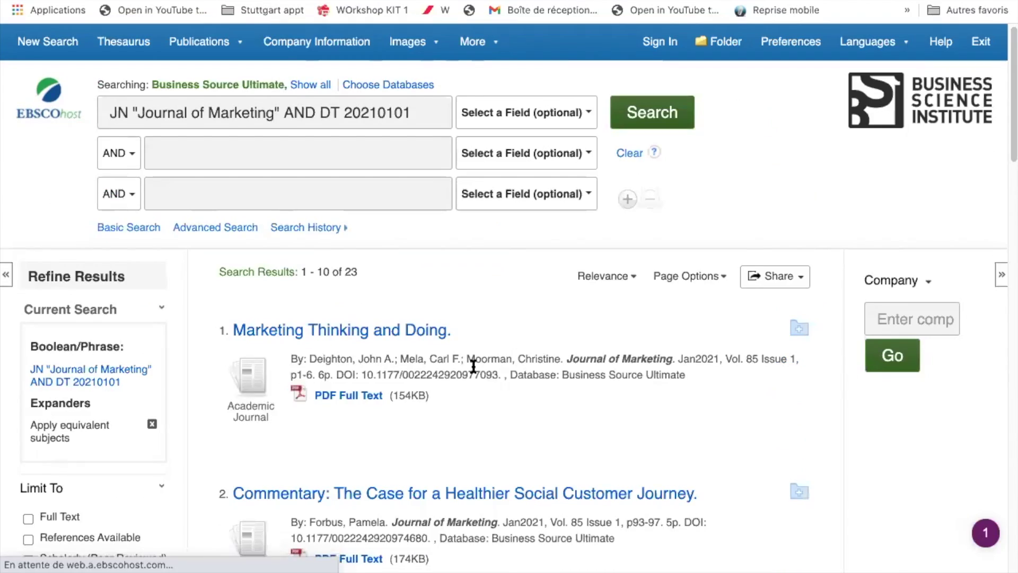
{"action": "scroll", "coordinate": [477, 371], "scroll_direction": "down", "scroll_amount": 2}
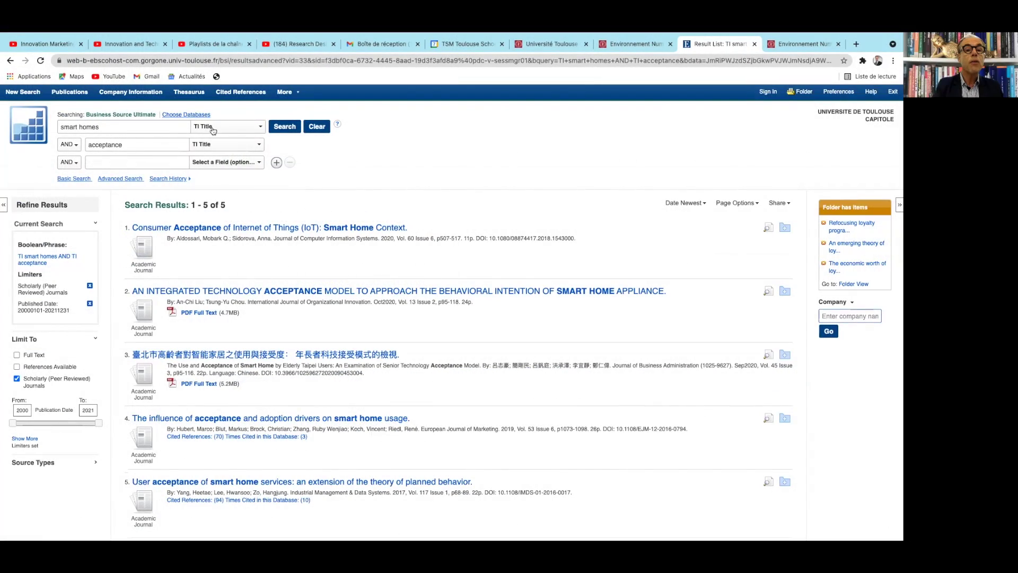
- Change the first search row's field to AU Author and clear the term "acceptance" from the second row
{"action": "left_click", "coordinate": [260, 128]}
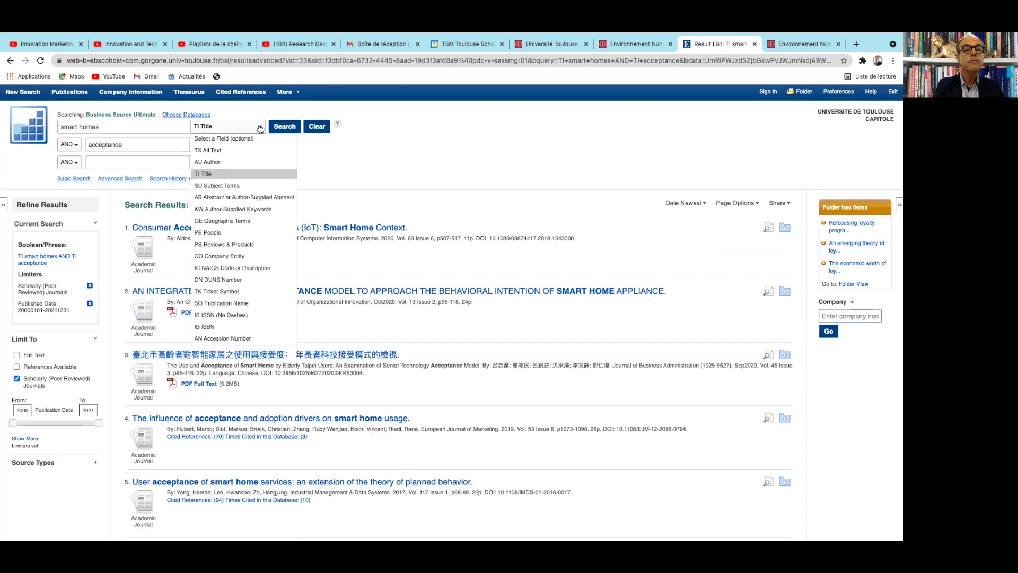
{"action": "left_click", "coordinate": [236, 161]}
{"action": "double_click", "coordinate": [106, 145]}
{"action": "key", "text": "BackSpace"}
- Replace "smart homes" with the author's surname, run the author search and look through the listed articles
{"action": "triple_click", "coordinate": [116, 127]}
{"action": "type", "text": "meyer-waarden"}
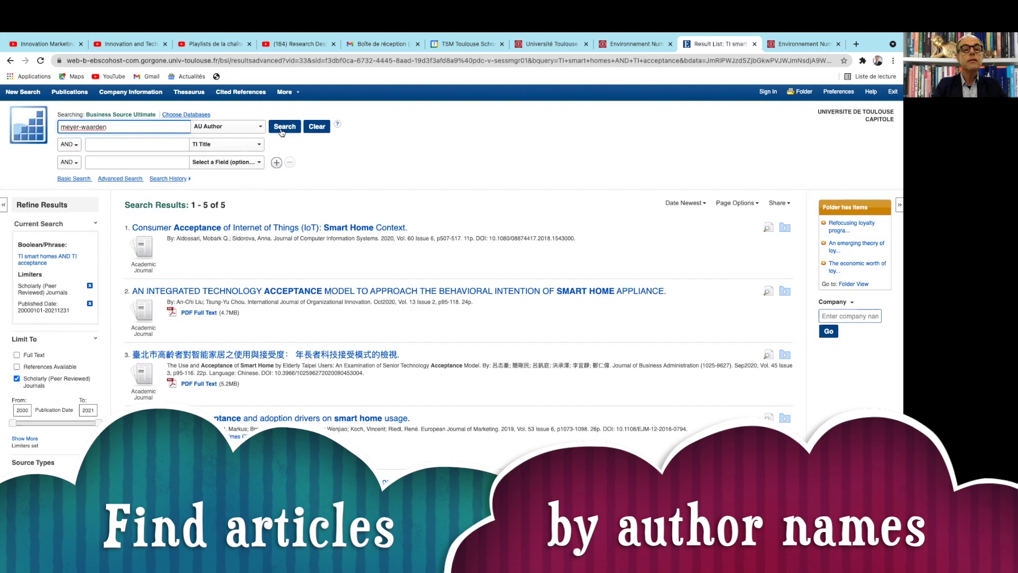
{"action": "left_click", "coordinate": [281, 130]}
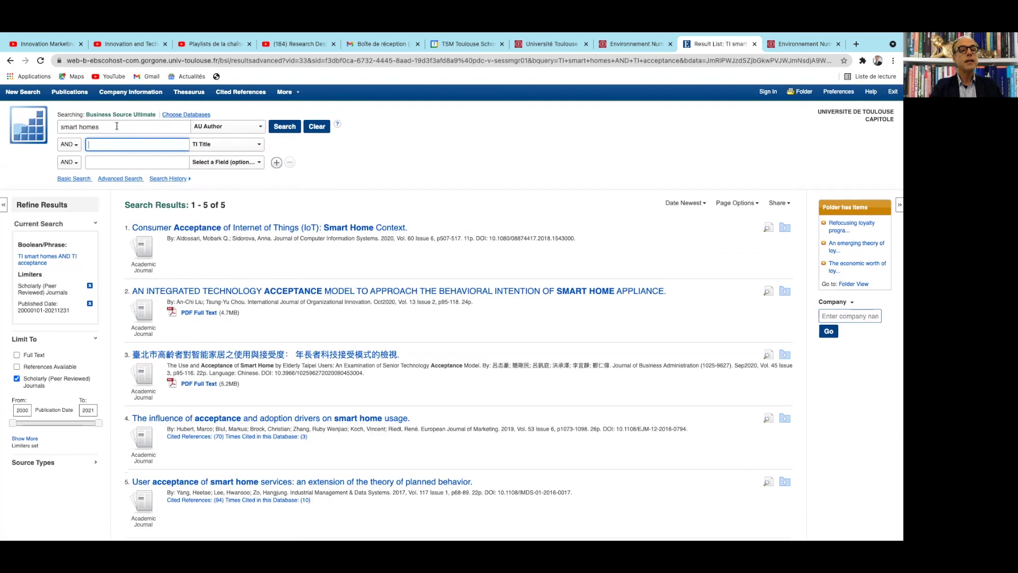
{"action": "left_click", "coordinate": [88, 126]}
{"action": "key", "text": "ctrl+a"}
{"action": "type", "text": "meyer-waa"}
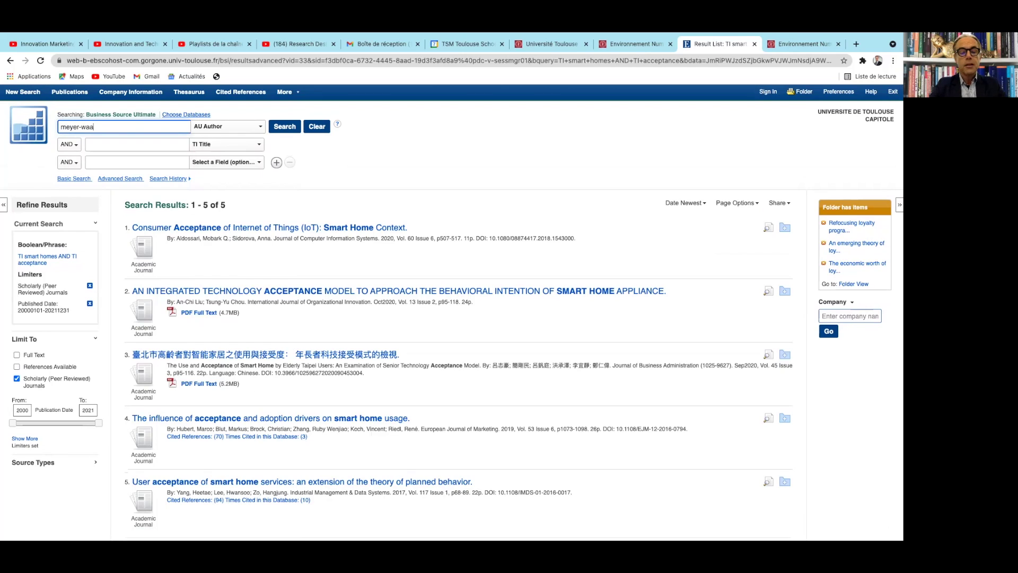
{"action": "left_click", "coordinate": [283, 129]}
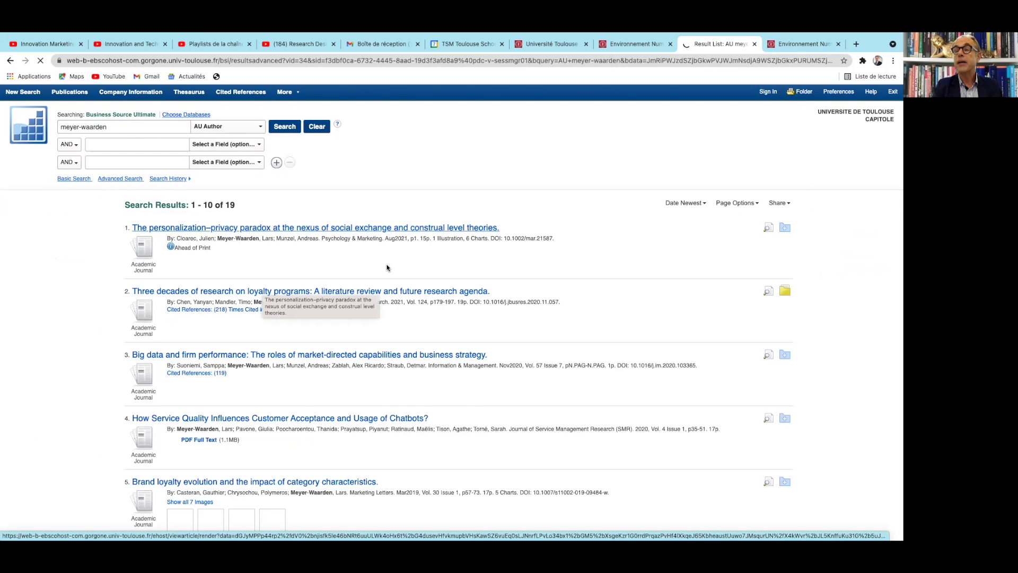
{"action": "scroll", "coordinate": [260, 362], "scroll_direction": "down", "scroll_amount": 1}
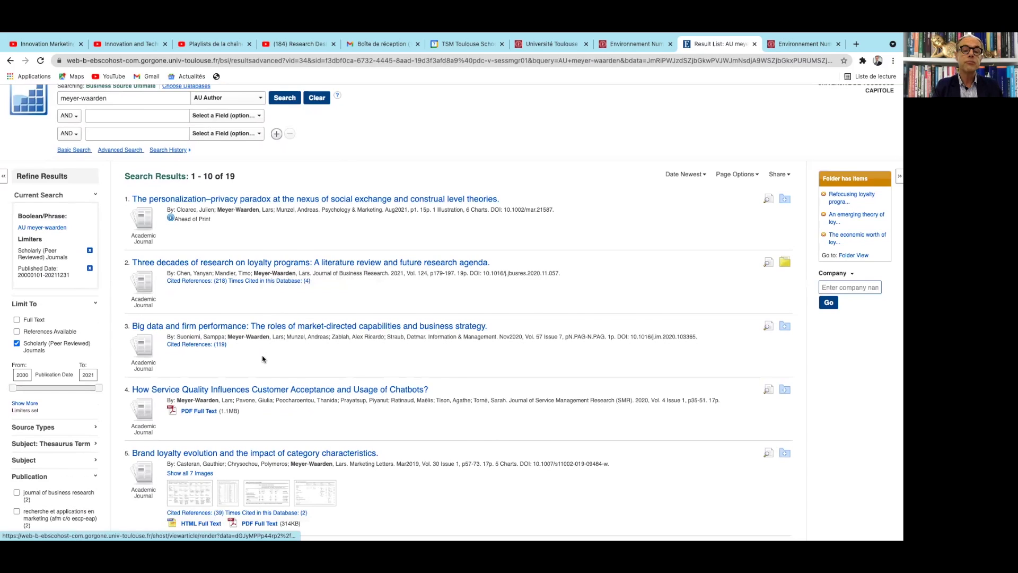
{"action": "scroll", "coordinate": [262, 359], "scroll_direction": "down", "scroll_amount": 2}
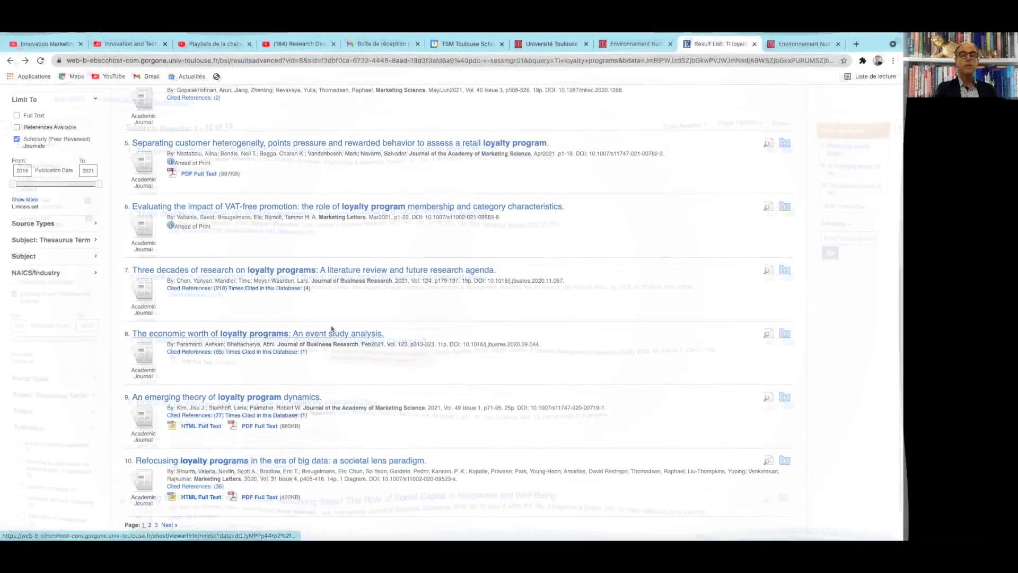
- Open the PDF full text of "40 years of loyalty programs: how effective are they? Generalizations from a meta-analysis" and view its first pages
{"action": "scroll", "coordinate": [334, 329], "scroll_direction": "down", "scroll_amount": 6}
{"action": "scroll", "coordinate": [334, 329], "scroll_direction": "up", "scroll_amount": 6}
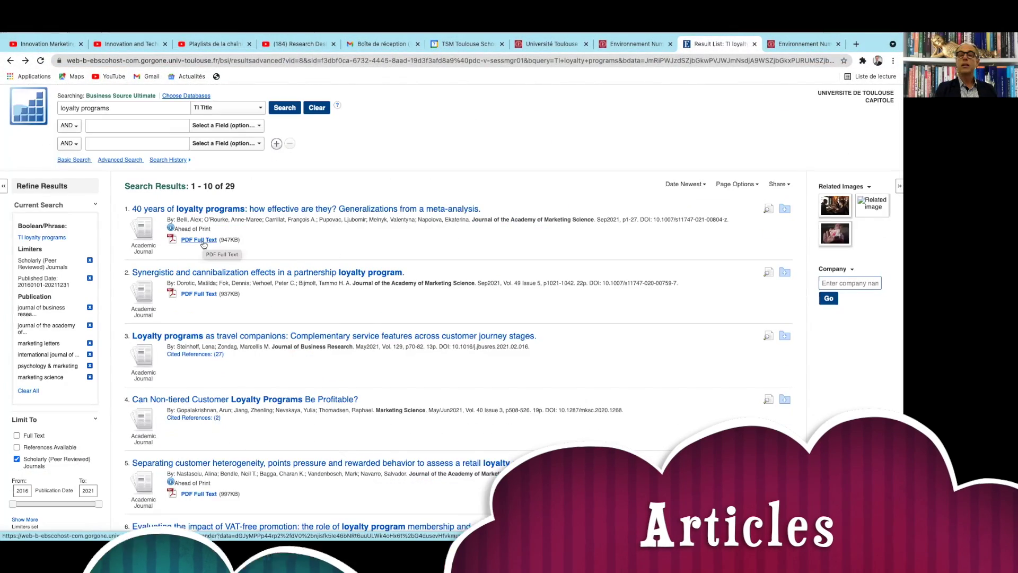
{"action": "left_click", "coordinate": [203, 239]}
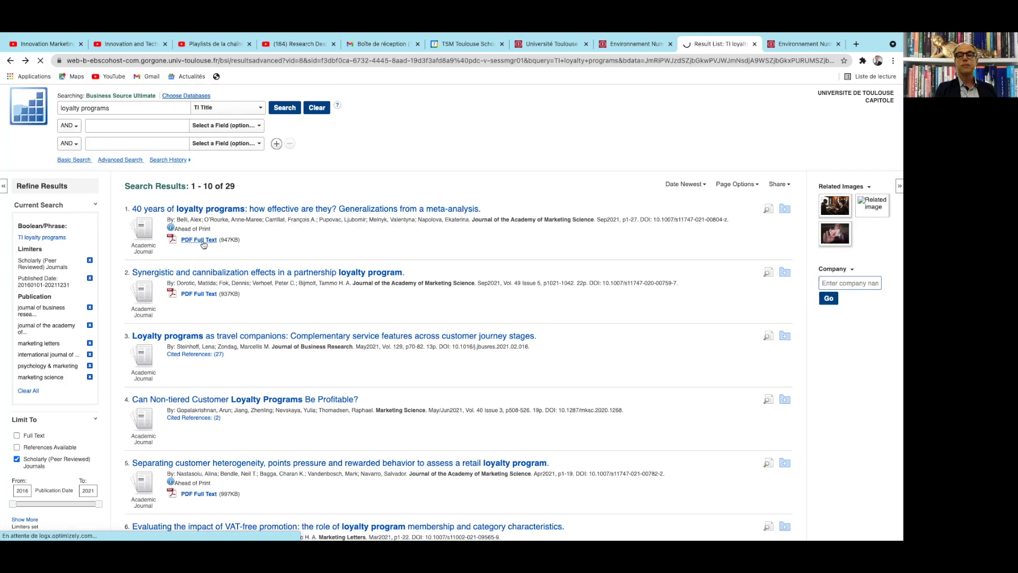
{"action": "scroll", "coordinate": [562, 286], "scroll_direction": "down", "scroll_amount": 5}
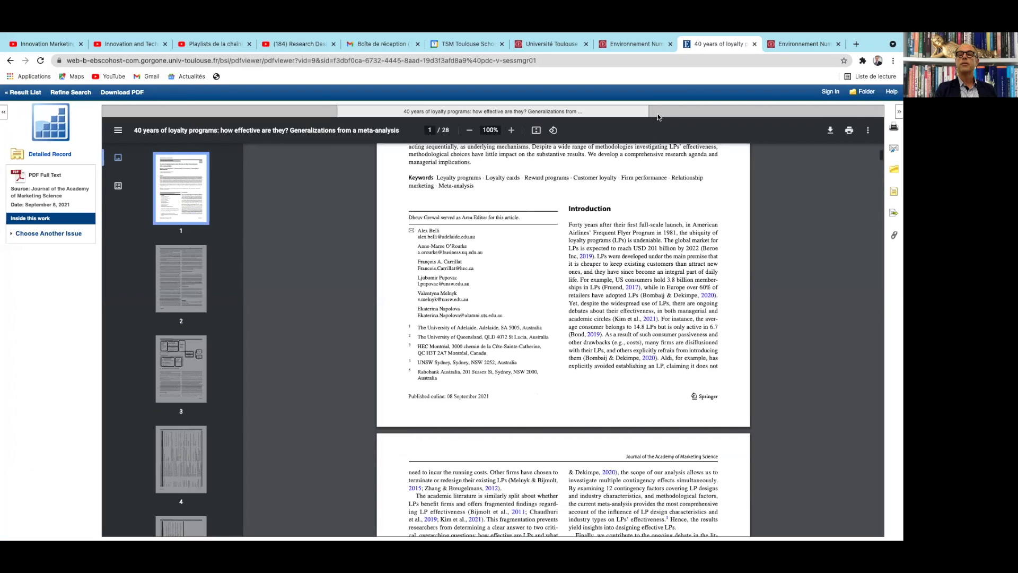
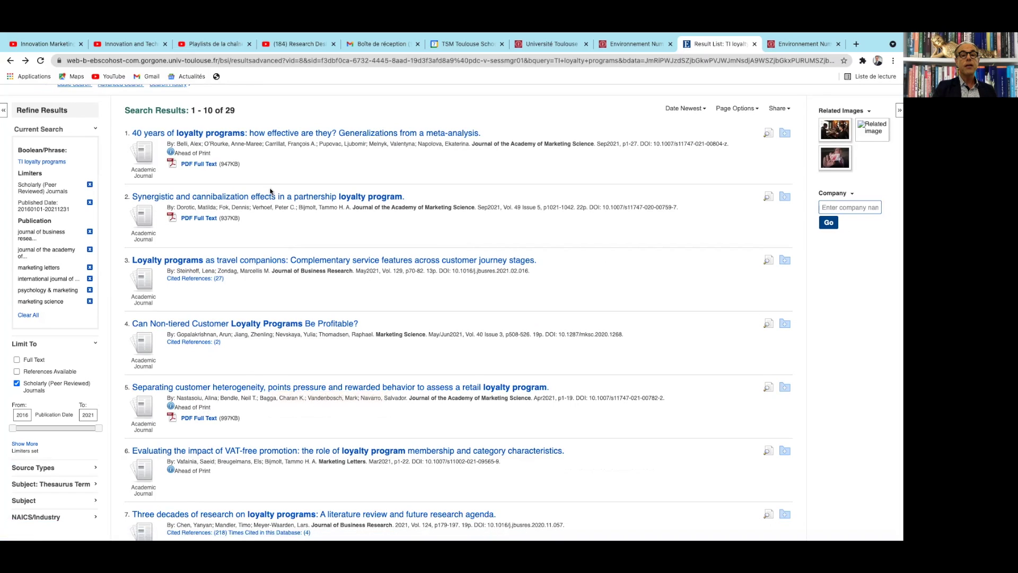
- Open the detailed record of "Synergistic and cannibalization effects in a partnership loyalty program" from the loyalty programs results
{"action": "left_click", "coordinate": [267, 197]}
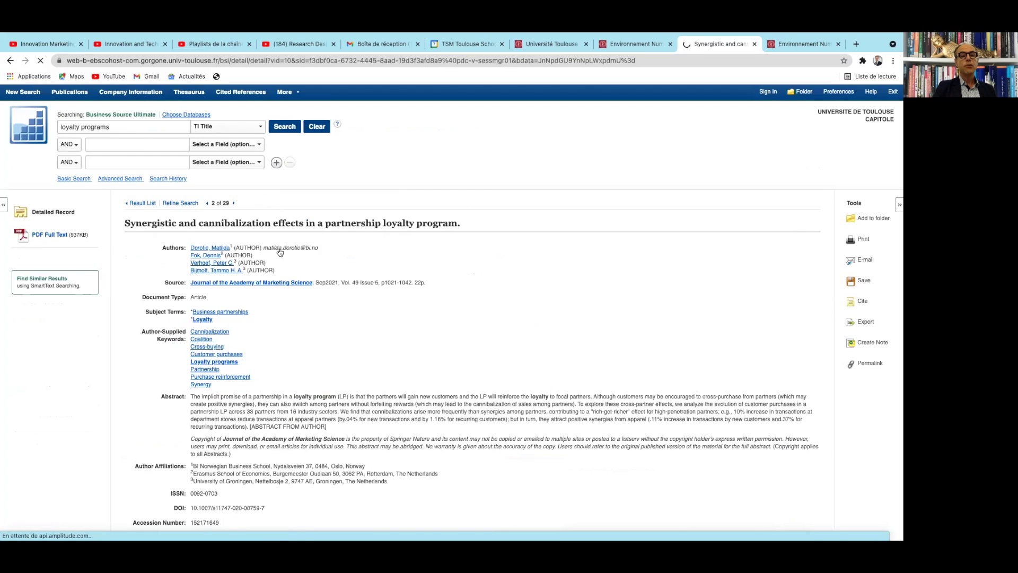
- Read the article's authors, keywords, abstract and affiliations in the detailed record and return to the result list
{"action": "scroll", "coordinate": [317, 355], "scroll_direction": "down", "scroll_amount": 2}
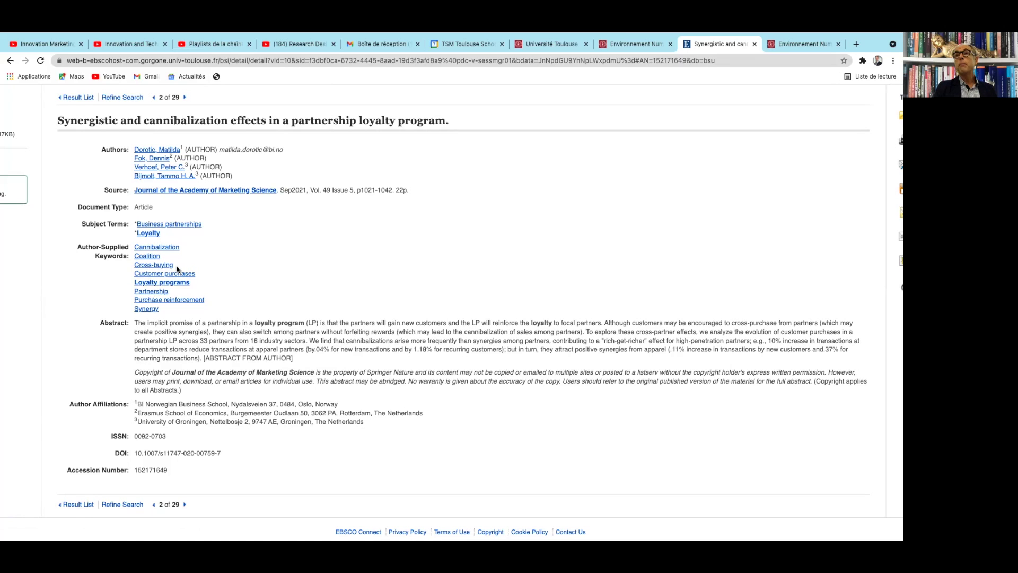
{"action": "scroll", "coordinate": [178, 270], "scroll_direction": "up", "scroll_amount": 1}
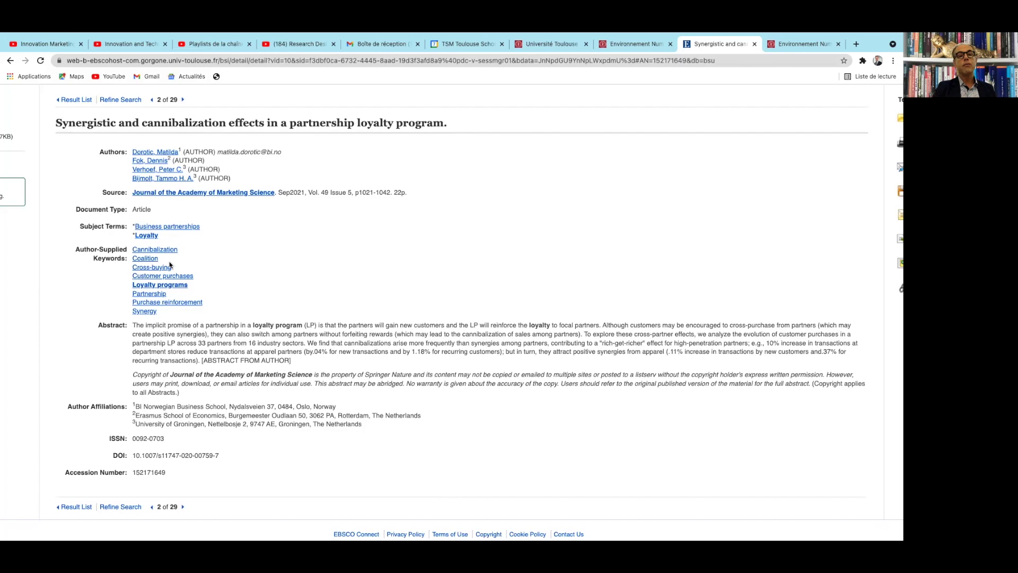
{"action": "left_click", "coordinate": [70, 100]}
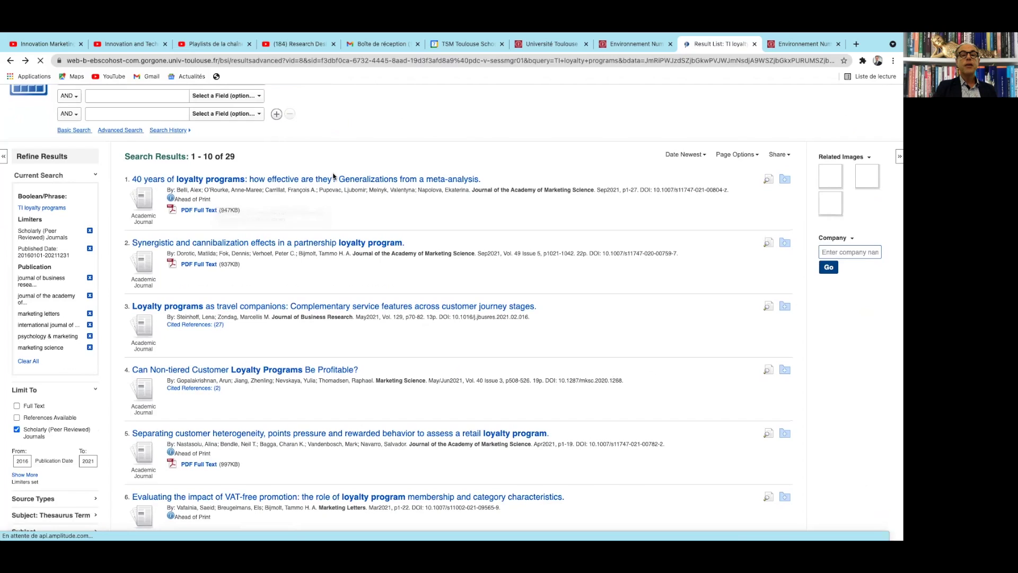
- Reopen the record of "Synergistic and cannibalization effects in a partnership loyalty program" to view its citation and export tools, and go back to the results
{"action": "left_click", "coordinate": [214, 243]}
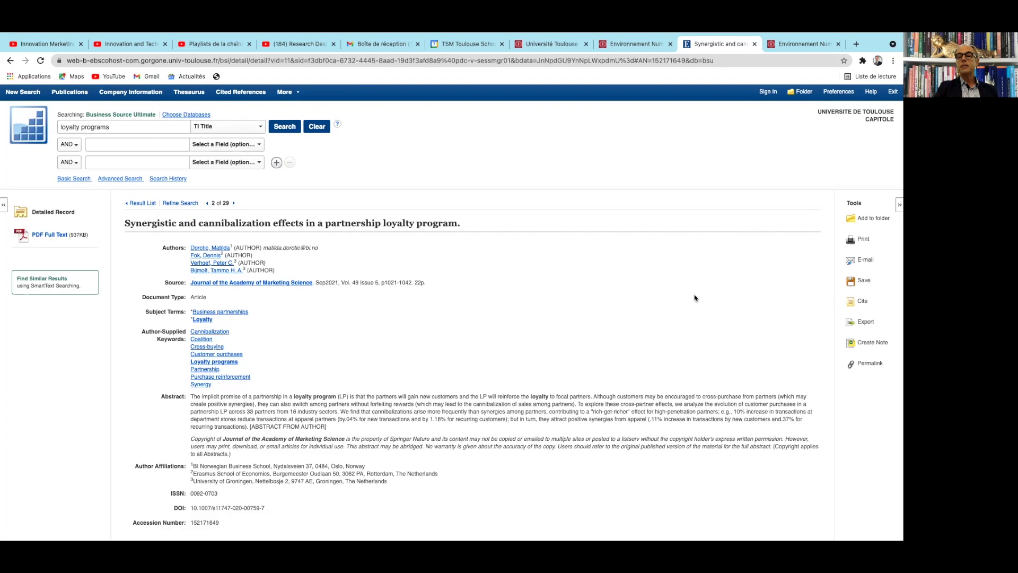
{"action": "left_click", "coordinate": [862, 326]}
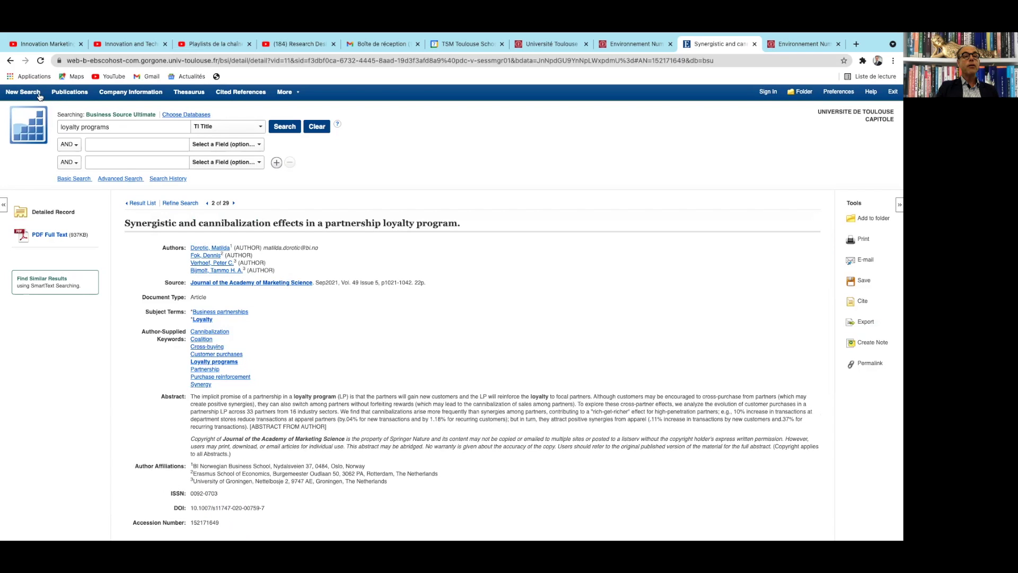
{"action": "left_click", "coordinate": [10, 62]}
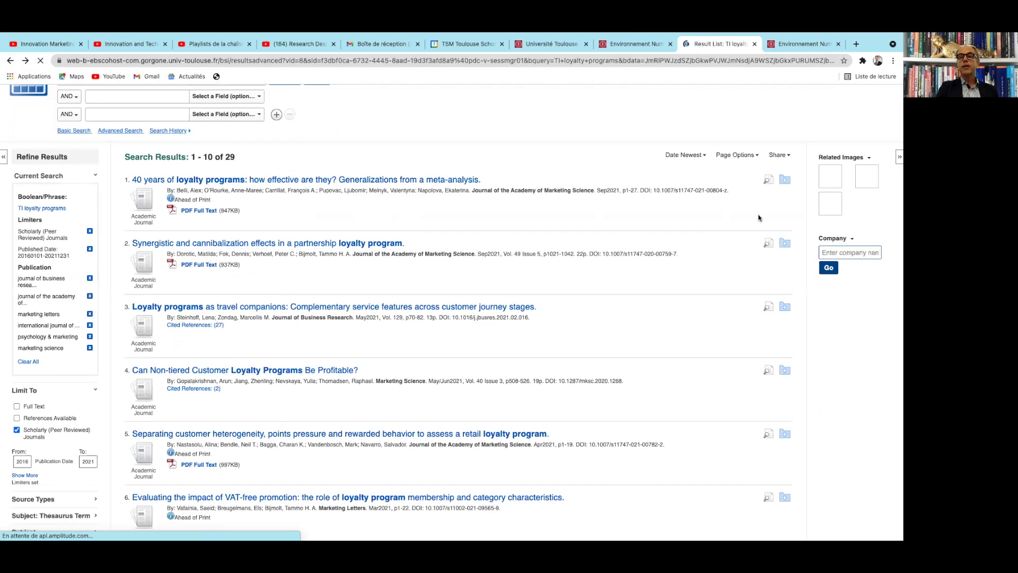
- Add the first ten loyalty programs results to the folder, starting with "40 years of loyalty programs" and "Loyalty programs as travel companions"
{"action": "left_click", "coordinate": [784, 181]}
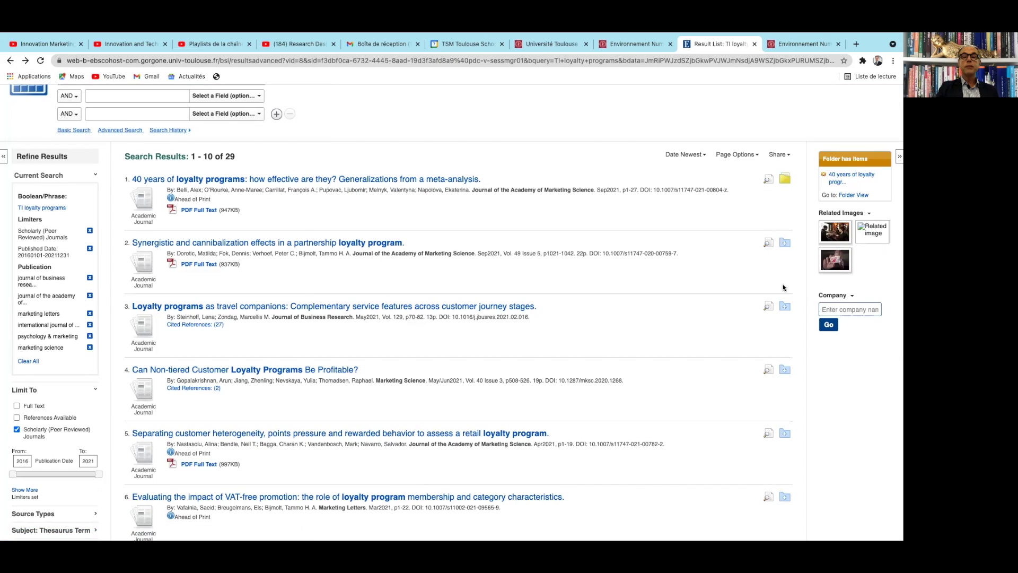
{"action": "left_click", "coordinate": [785, 306]}
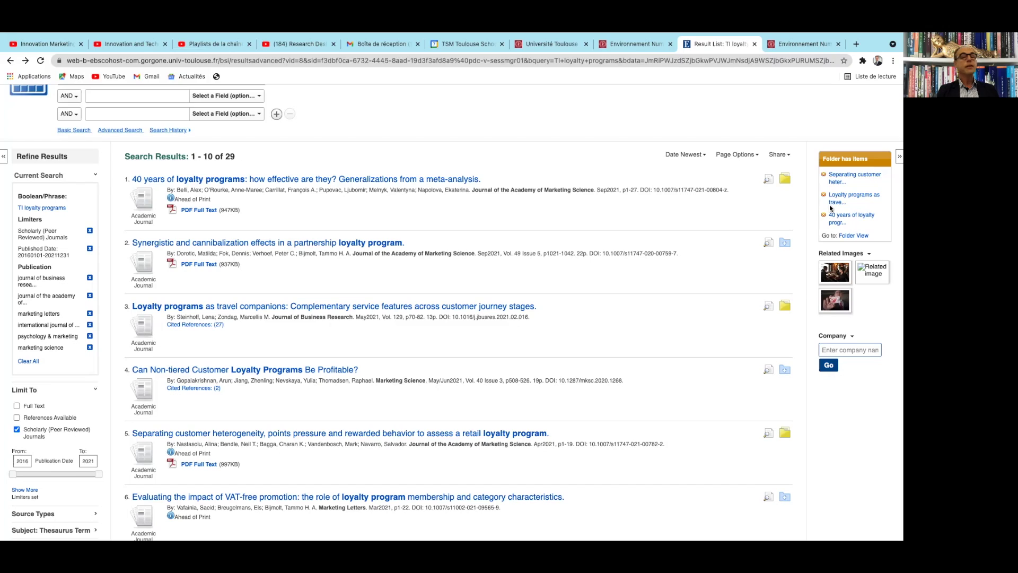
{"action": "left_click", "coordinate": [779, 154]}
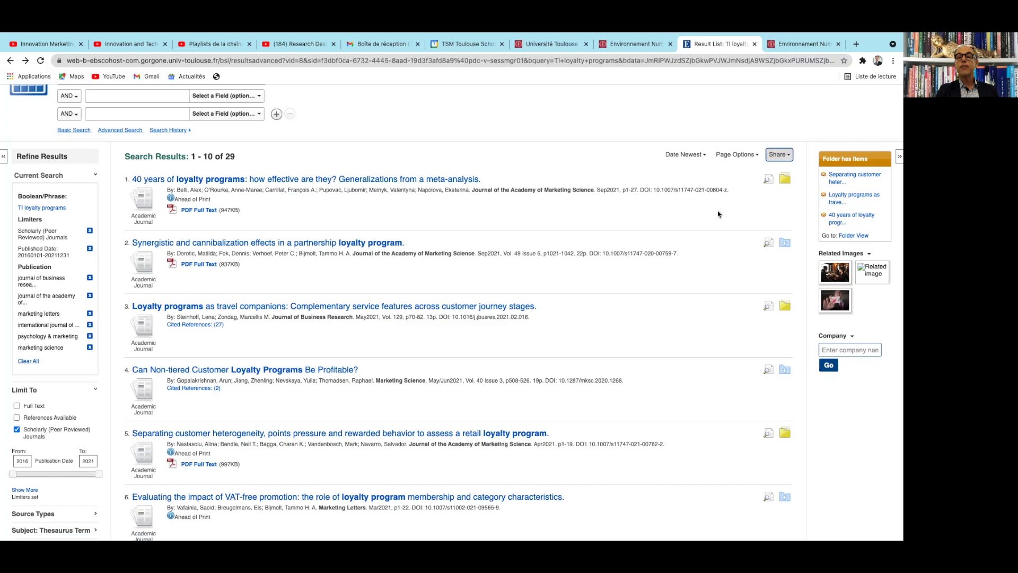
- Open the folder and look through the articles stored in it
{"action": "left_click", "coordinate": [852, 218]}
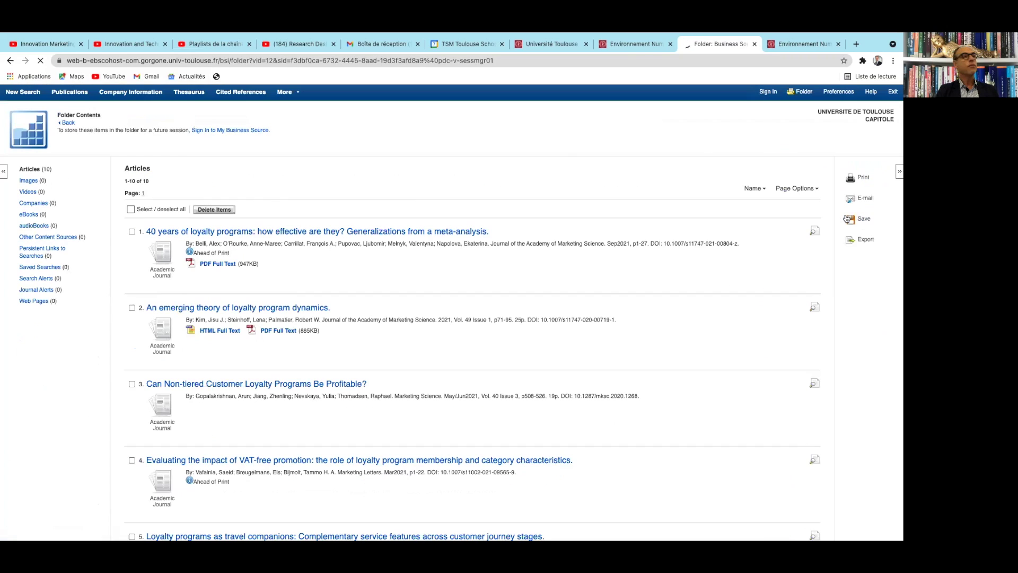
{"action": "scroll", "coordinate": [491, 349], "scroll_direction": "down", "scroll_amount": 8}
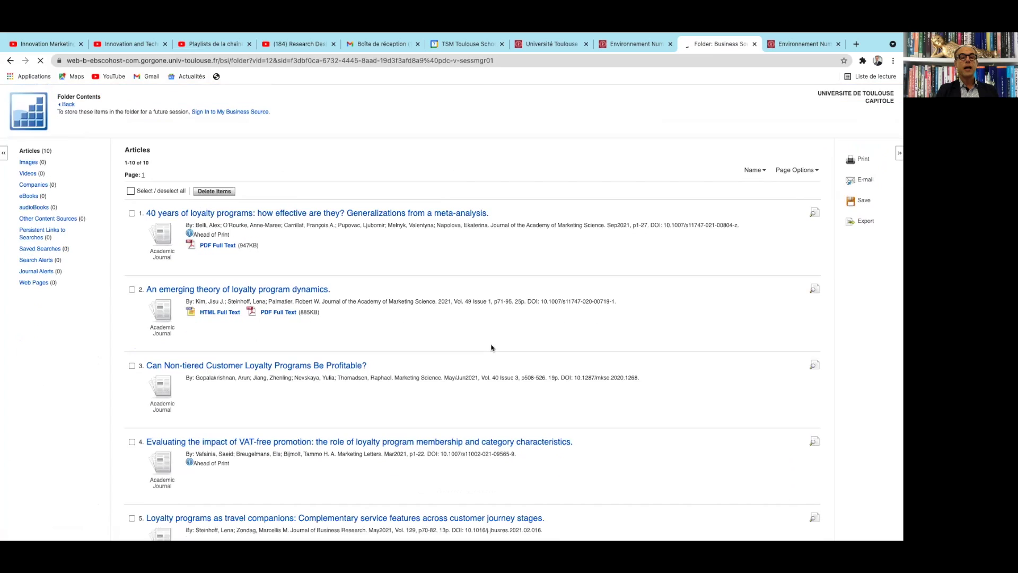
{"action": "scroll", "coordinate": [491, 350], "scroll_direction": "up", "scroll_amount": 8}
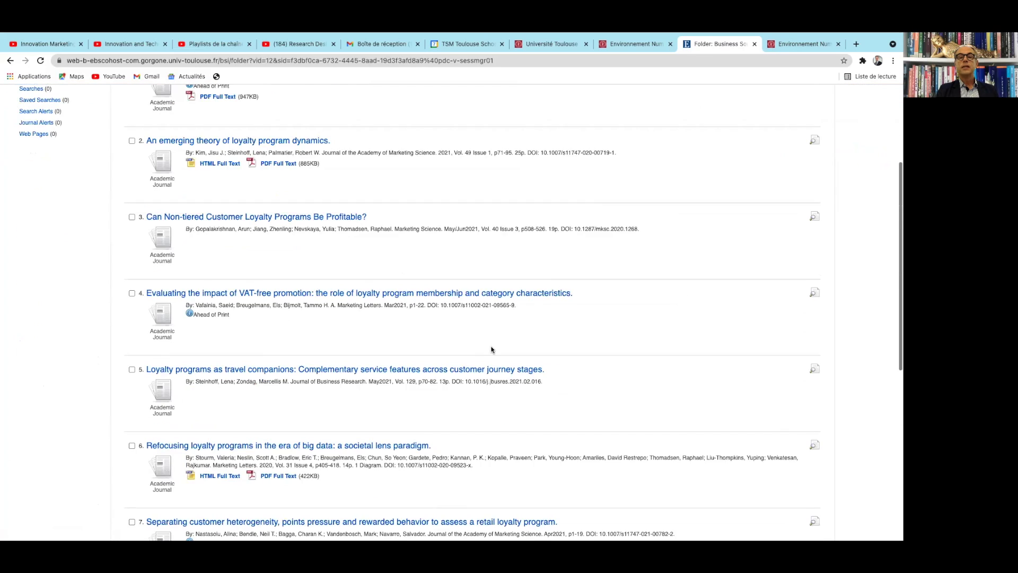
{"action": "scroll", "coordinate": [491, 349], "scroll_direction": "up", "scroll_amount": 2}
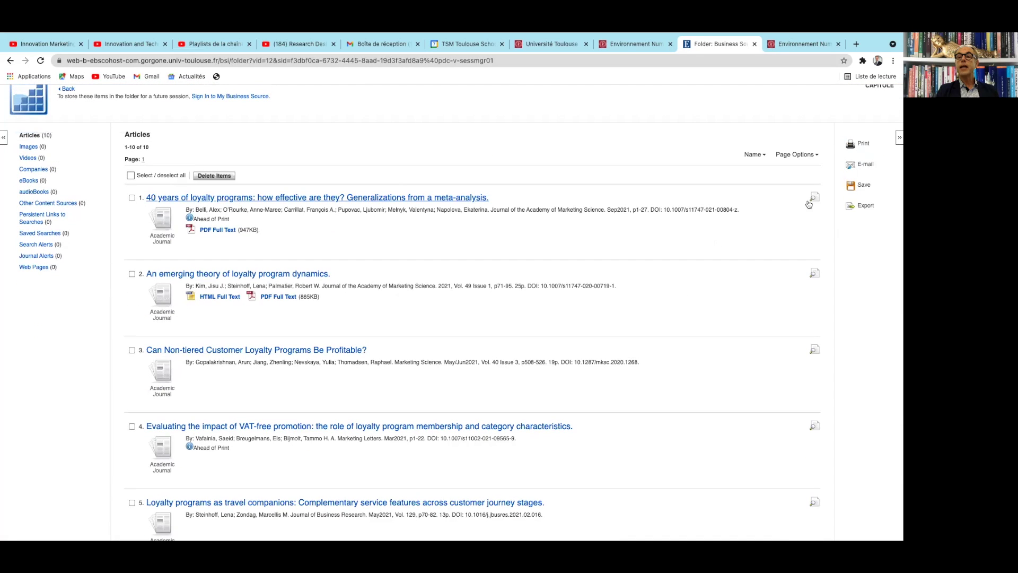
- View the save options and the citation export formats offered for the folder's articles, and return to the folder
{"action": "left_click", "coordinate": [864, 186]}
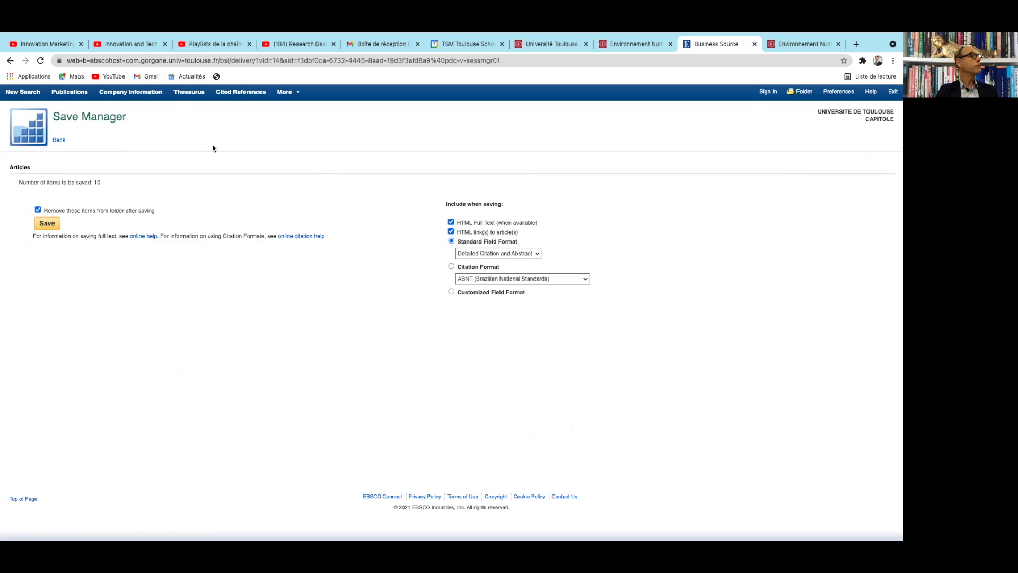
{"action": "left_click", "coordinate": [10, 60]}
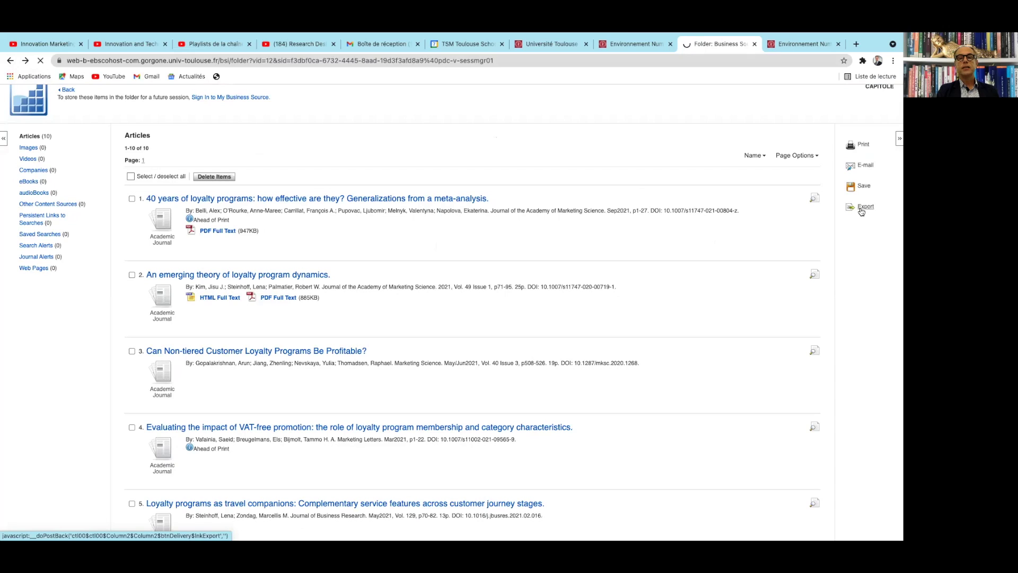
{"action": "left_click", "coordinate": [863, 208]}
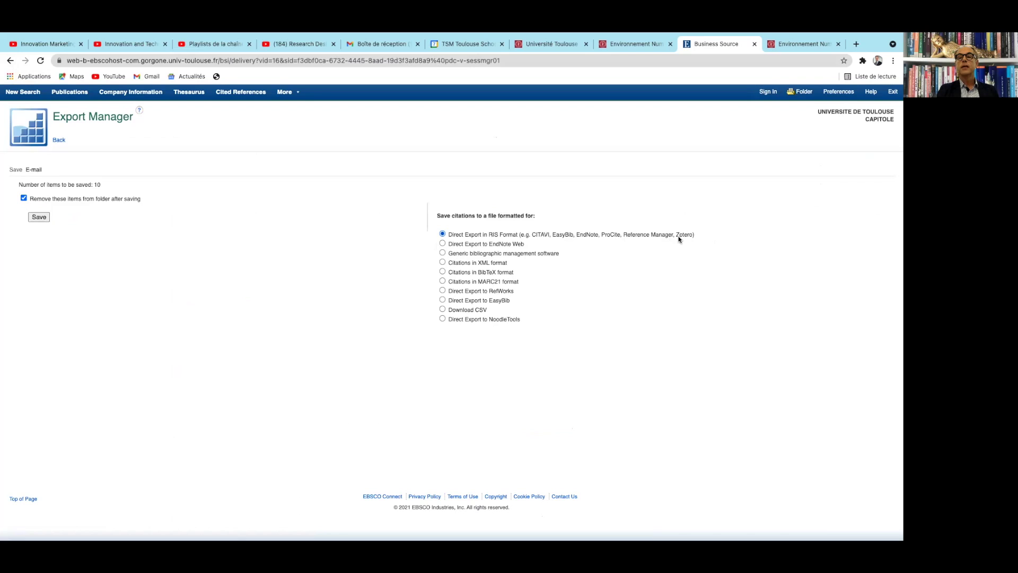
{"action": "scroll", "coordinate": [680, 239], "scroll_direction": "up", "scroll_amount": 5}
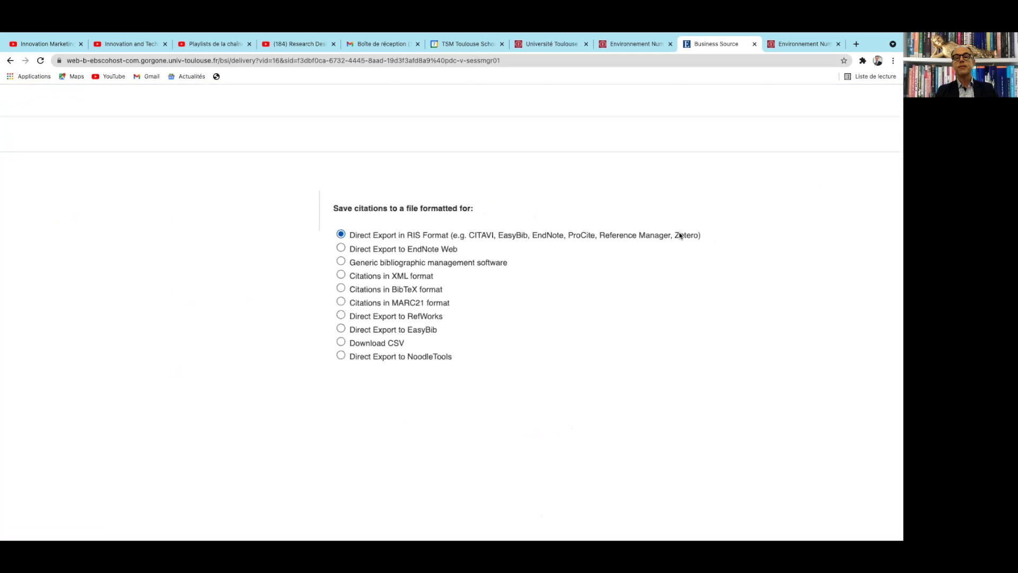
{"action": "scroll", "coordinate": [684, 238], "scroll_direction": "down", "scroll_amount": 5}
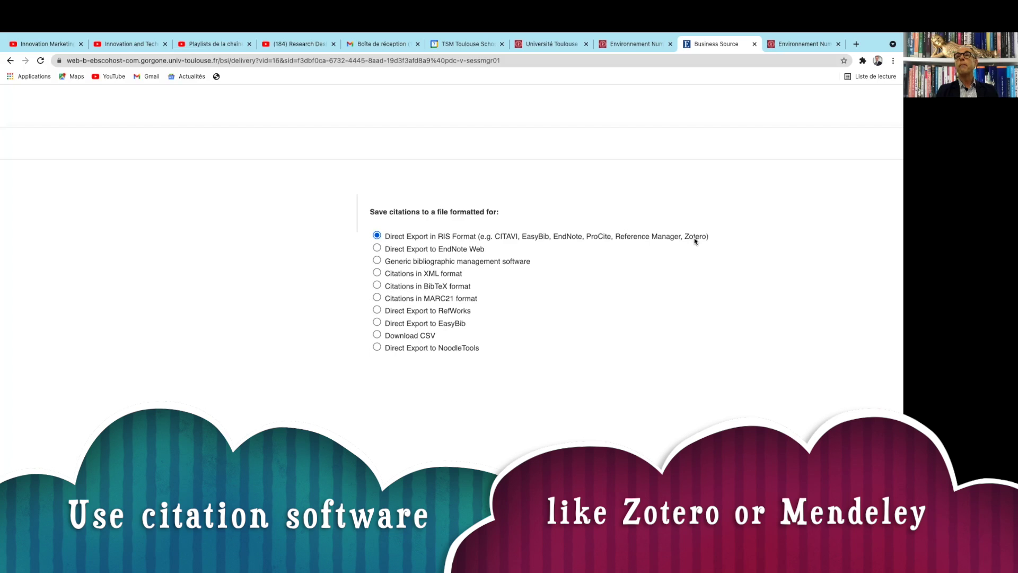
{"action": "scroll", "coordinate": [439, 241], "scroll_direction": "down", "scroll_amount": 5}
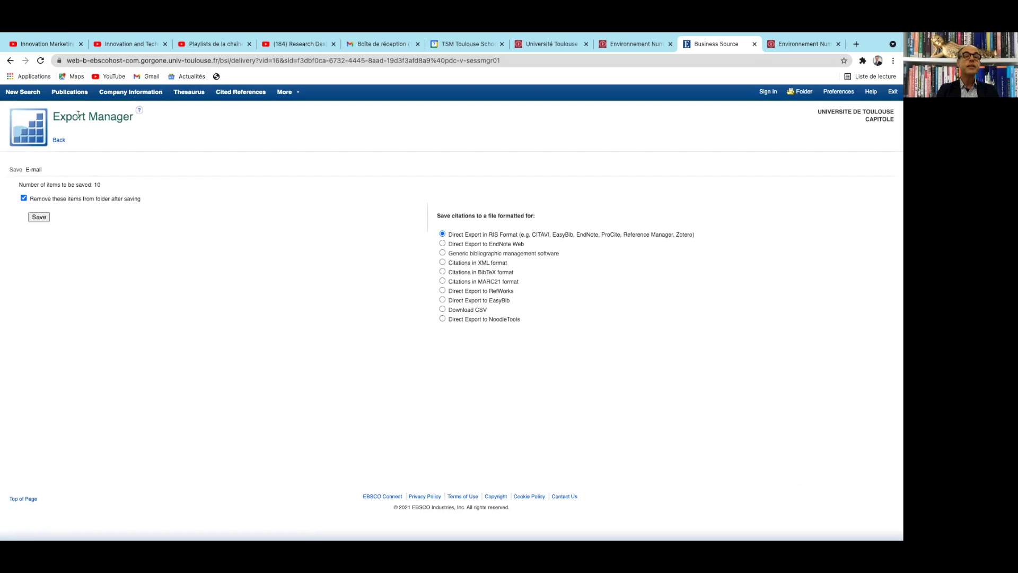
{"action": "left_click", "coordinate": [10, 61]}
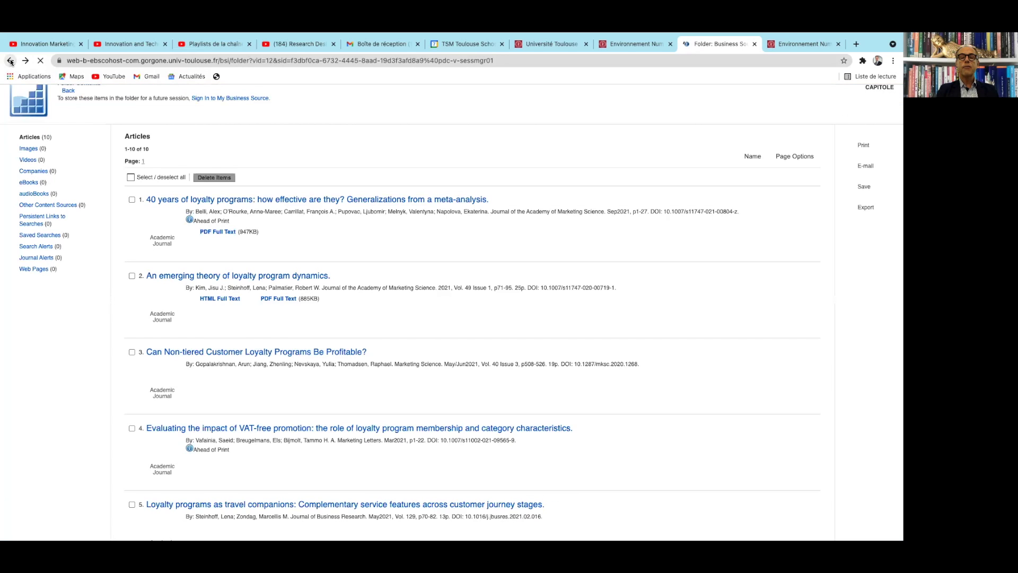
- Return to the result list and search for "delivery drones" in the TX All Text field
{"action": "left_click", "coordinate": [10, 60]}
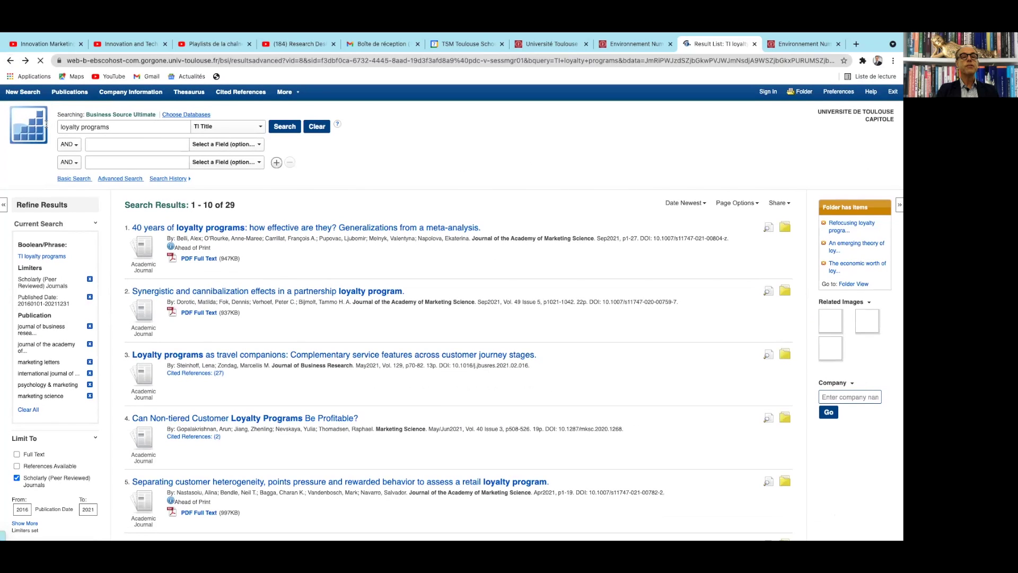
{"action": "left_click", "coordinate": [225, 126]}
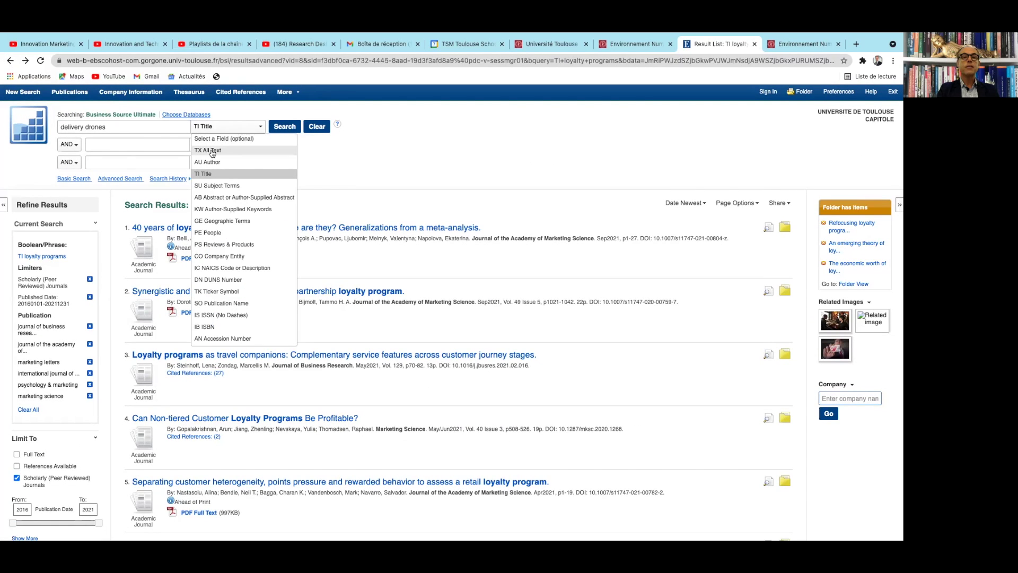
{"action": "left_click", "coordinate": [212, 151]}
{"action": "left_click", "coordinate": [283, 128]}
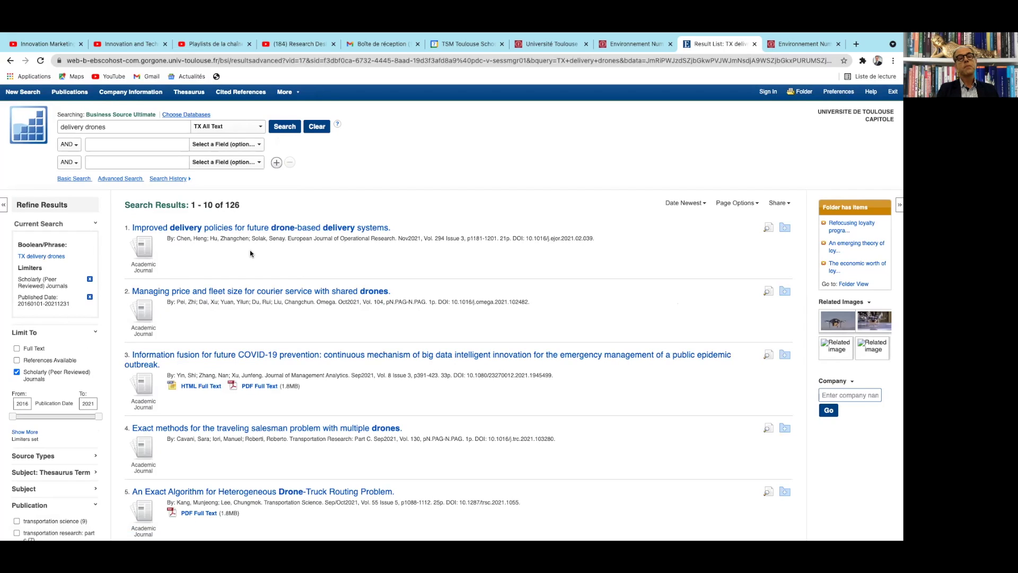
- Restrict the "delivery drones" search to the TI Title field and rerun it
{"action": "left_click", "coordinate": [248, 127]}
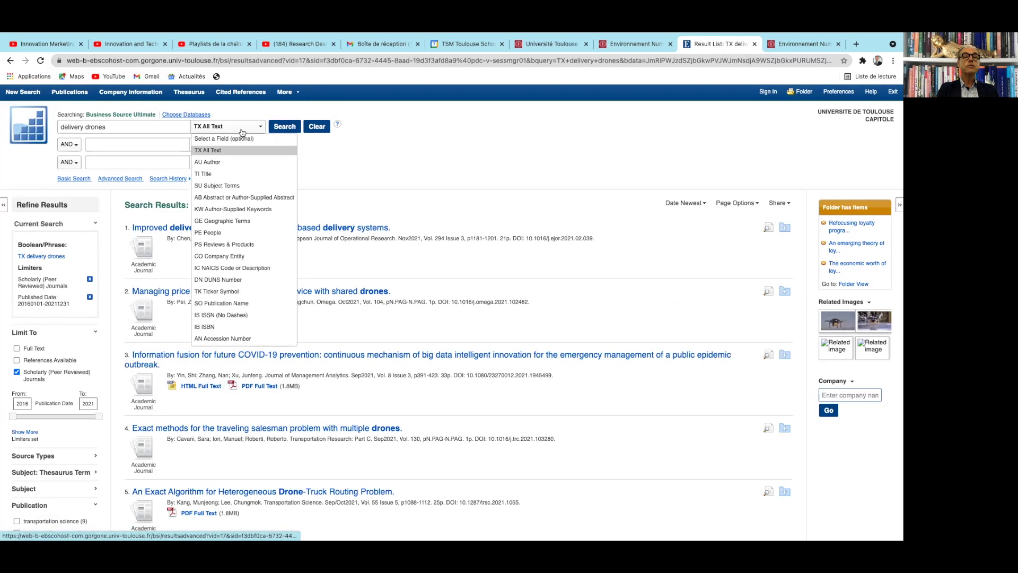
{"action": "left_click", "coordinate": [222, 165]}
{"action": "left_click", "coordinate": [285, 125]}
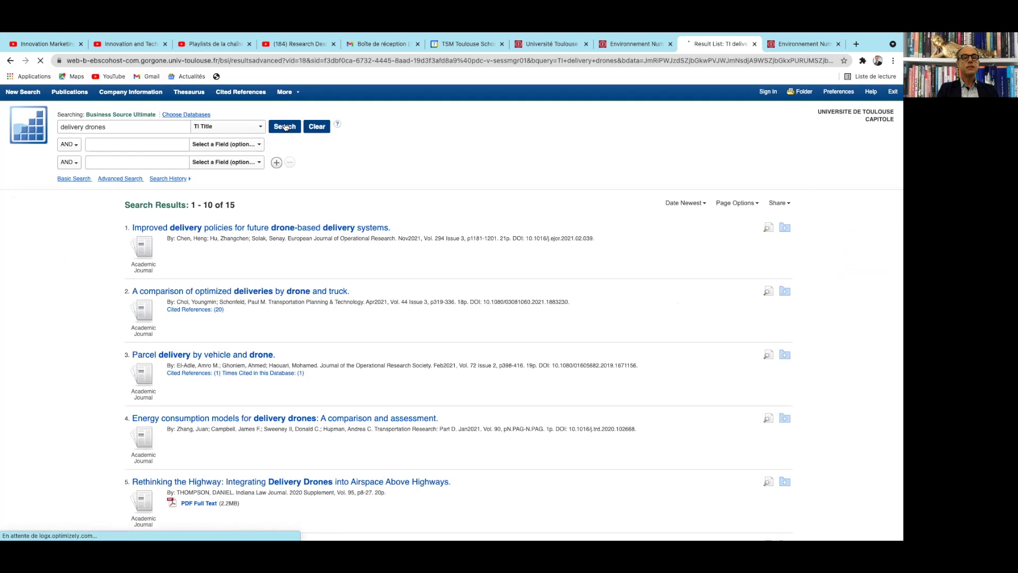
- Set the start year of the publication date limiter to 2017
{"action": "left_click_drag", "start_coordinate": [28, 403], "coordinate": [9, 403]}
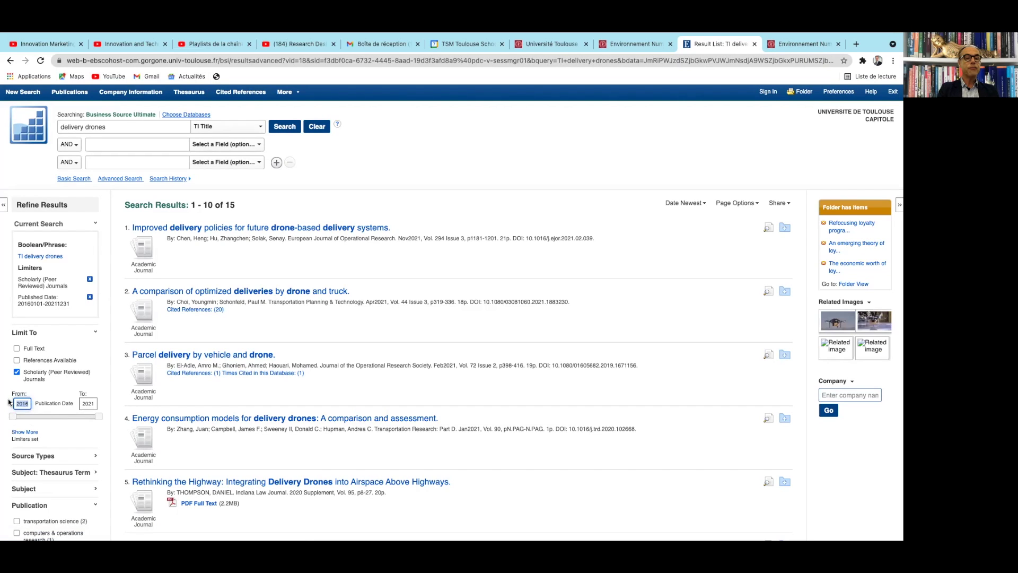
{"action": "type", "text": "2017"}
{"action": "key", "text": "Return"}
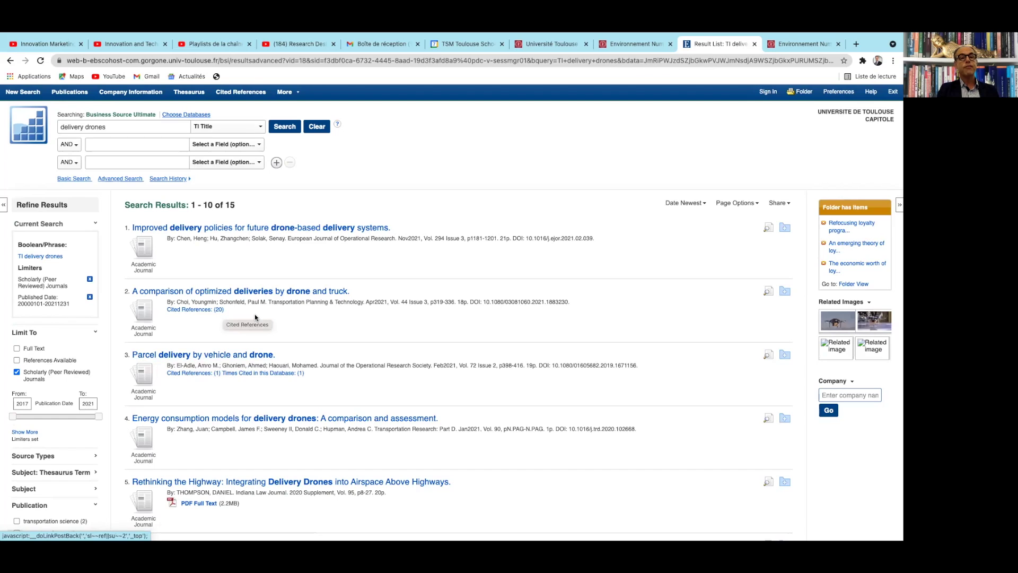
- Look through the first page of delivery drones articles and go to the second result page
{"action": "scroll", "coordinate": [255, 315], "scroll_direction": "down", "scroll_amount": 5}
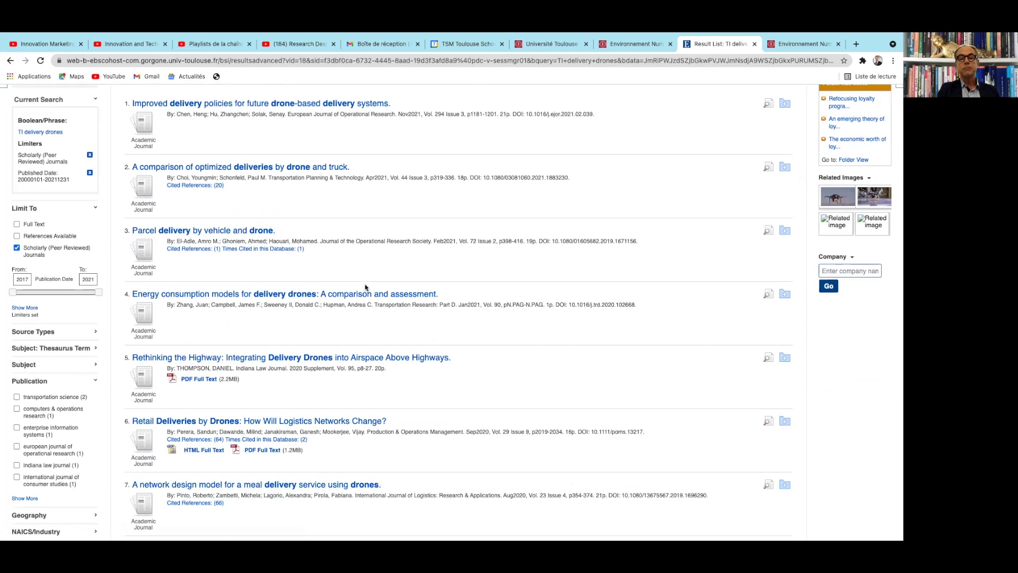
{"action": "scroll", "coordinate": [366, 281], "scroll_direction": "down", "scroll_amount": 1}
{"action": "scroll", "coordinate": [370, 263], "scroll_direction": "up", "scroll_amount": 4}
{"action": "scroll", "coordinate": [371, 259], "scroll_direction": "down", "scroll_amount": 2}
{"action": "scroll", "coordinate": [372, 259], "scroll_direction": "down", "scroll_amount": 5}
{"action": "scroll", "coordinate": [372, 259], "scroll_direction": "down", "scroll_amount": 3}
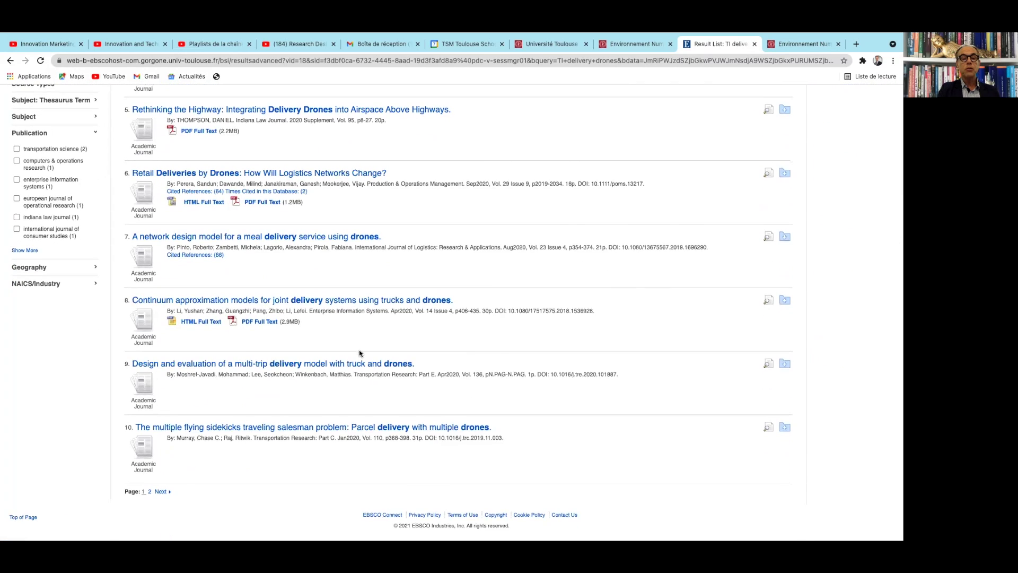
{"action": "scroll", "coordinate": [358, 349], "scroll_direction": "down", "scroll_amount": 1}
{"action": "left_click", "coordinate": [161, 473]}
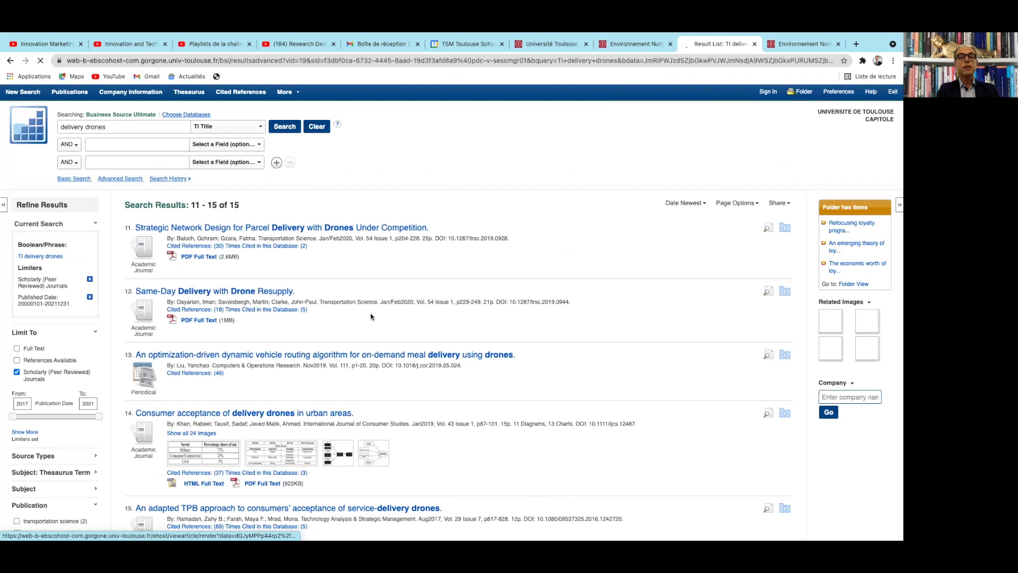
- Examine the articles on the second result page, including those on consumer acceptance of delivery drones
{"action": "scroll", "coordinate": [371, 312], "scroll_direction": "down", "scroll_amount": 5}
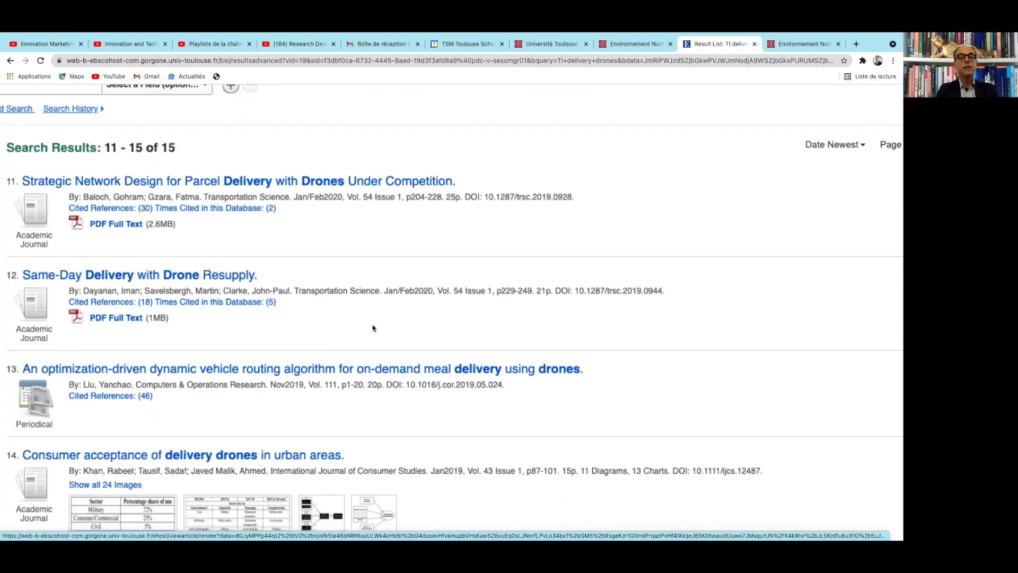
{"action": "scroll", "coordinate": [373, 328], "scroll_direction": "down", "scroll_amount": 2}
{"action": "scroll", "coordinate": [373, 328], "scroll_direction": "up", "scroll_amount": 1}
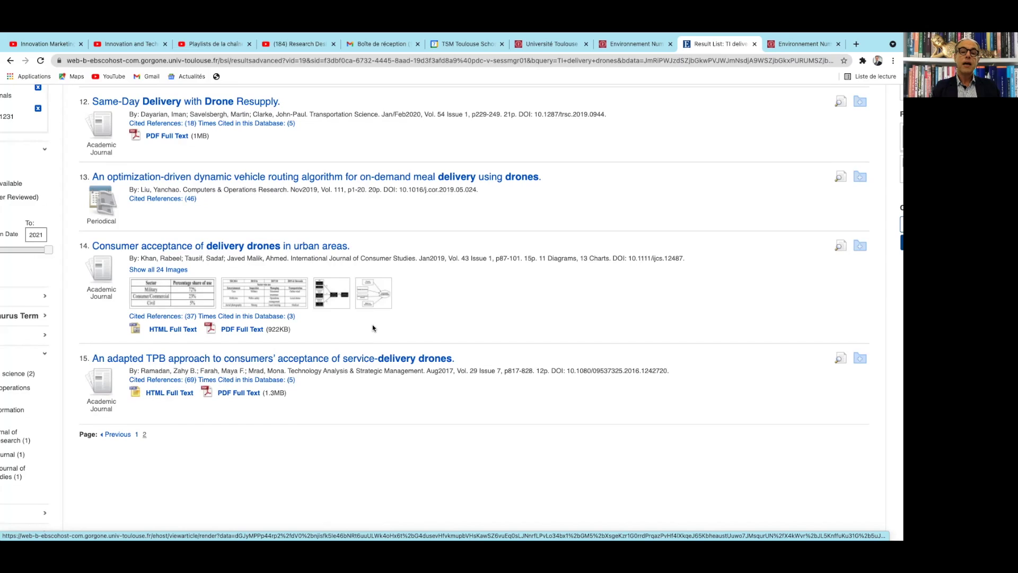
{"action": "scroll", "coordinate": [373, 328], "scroll_direction": "up", "scroll_amount": 1}
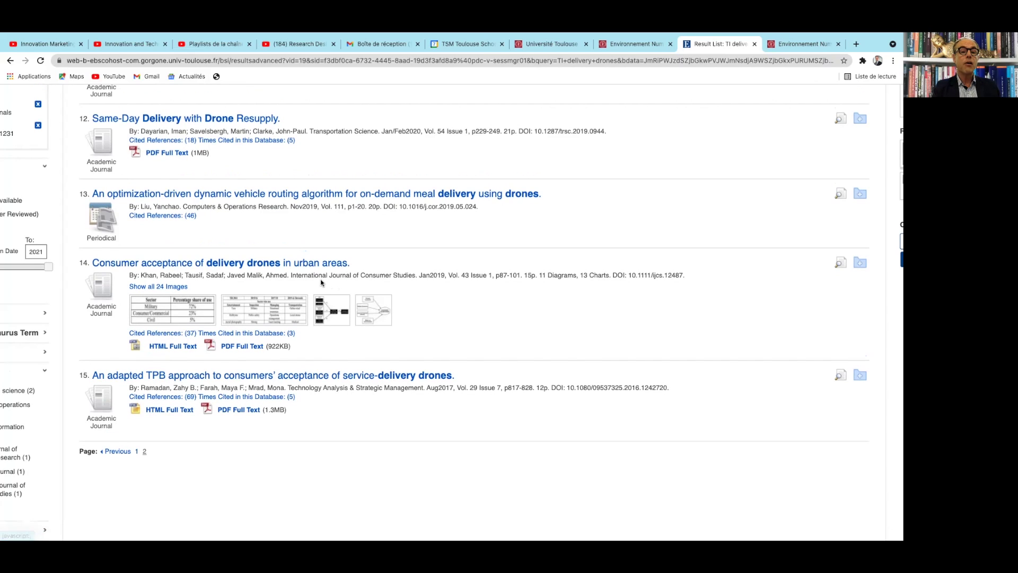
{"action": "scroll", "coordinate": [331, 272], "scroll_direction": "up", "scroll_amount": 1}
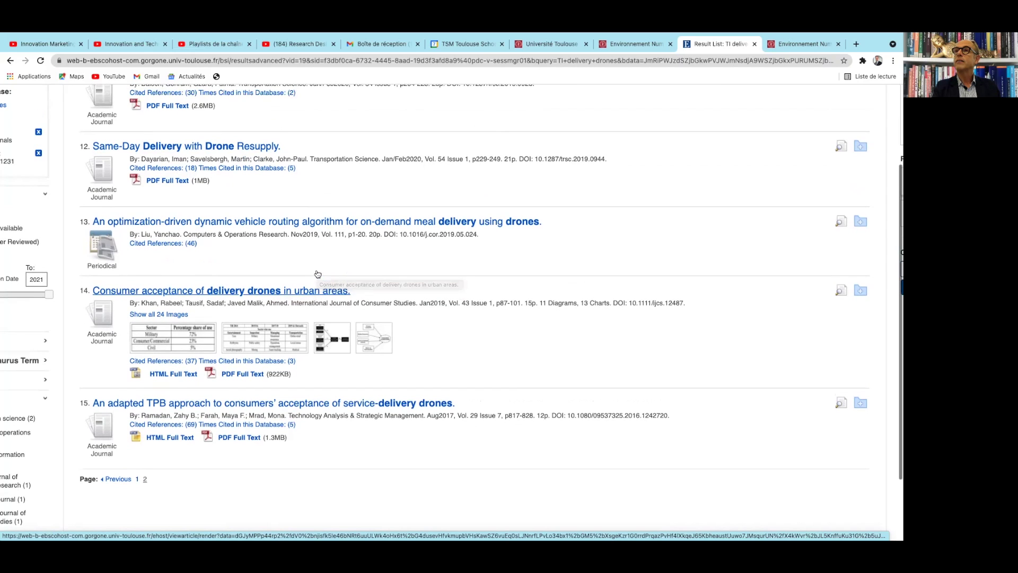
{"action": "scroll", "coordinate": [316, 273], "scroll_direction": "up", "scroll_amount": 4}
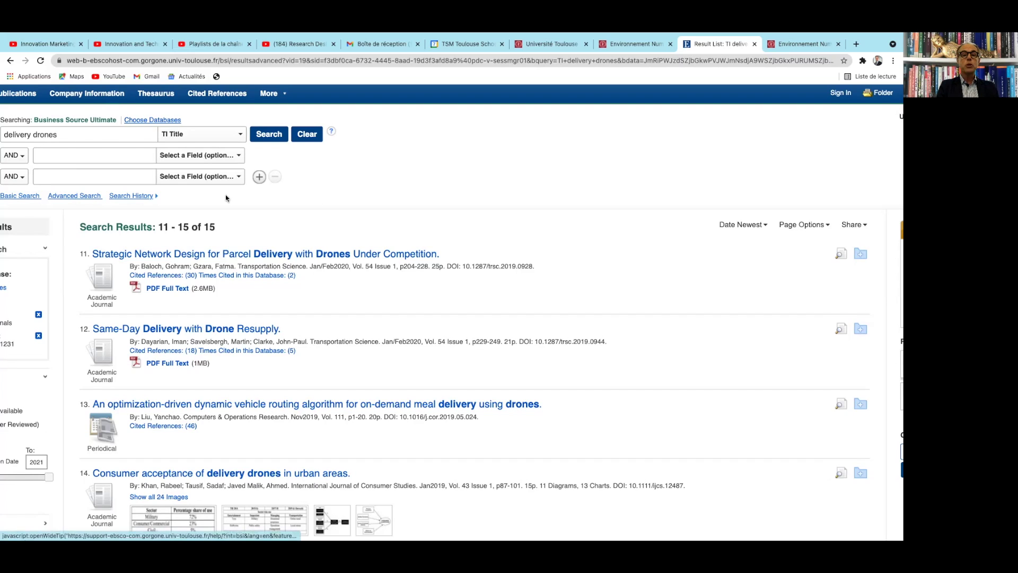
- Add "technology acceptance" as a second search term, first in TI Title and finally in TX All Text, and run the search
{"action": "left_click", "coordinate": [111, 157]}
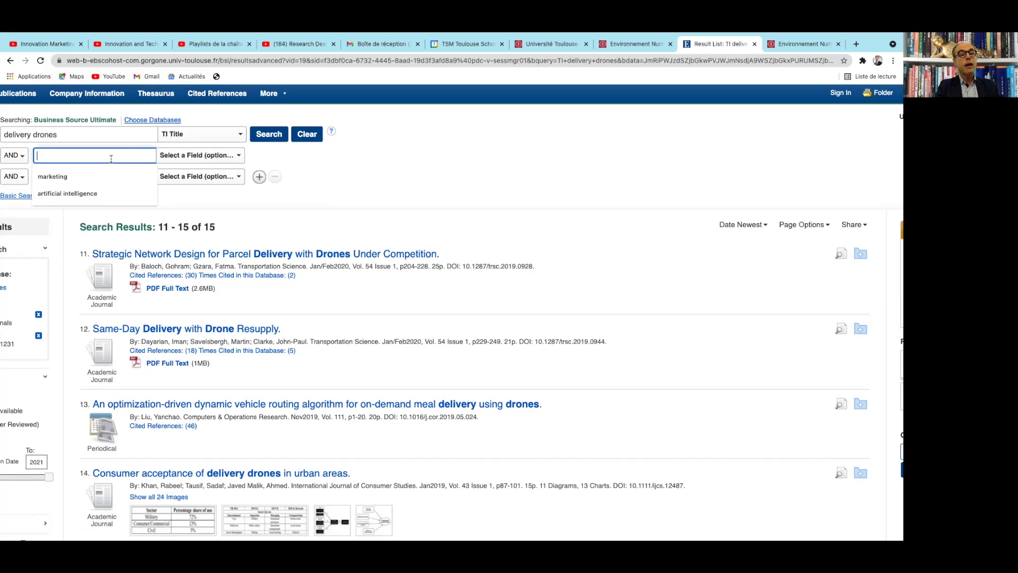
{"action": "type", "text": "technolo"}
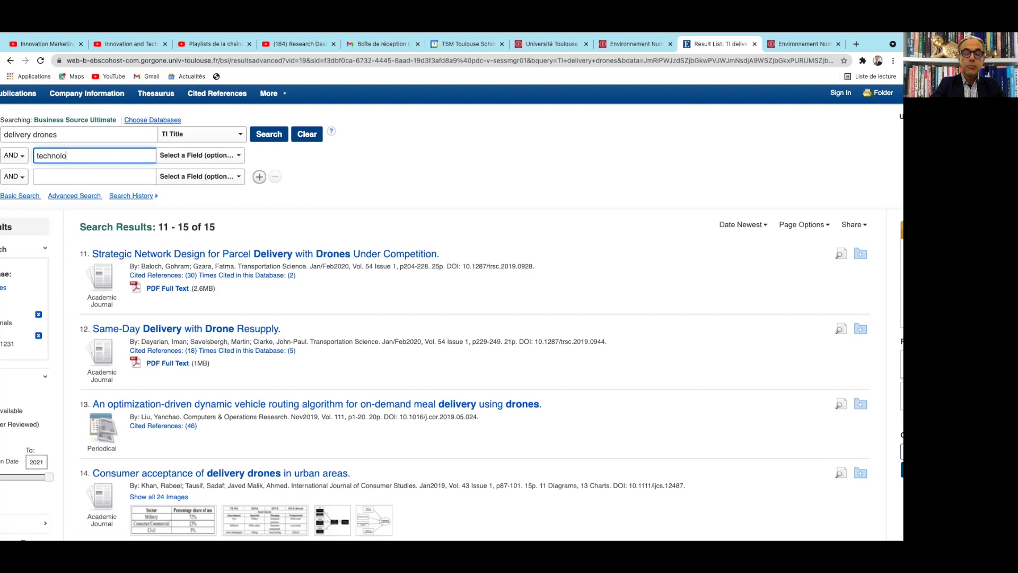
{"action": "type", "text": "gy acceptance"}
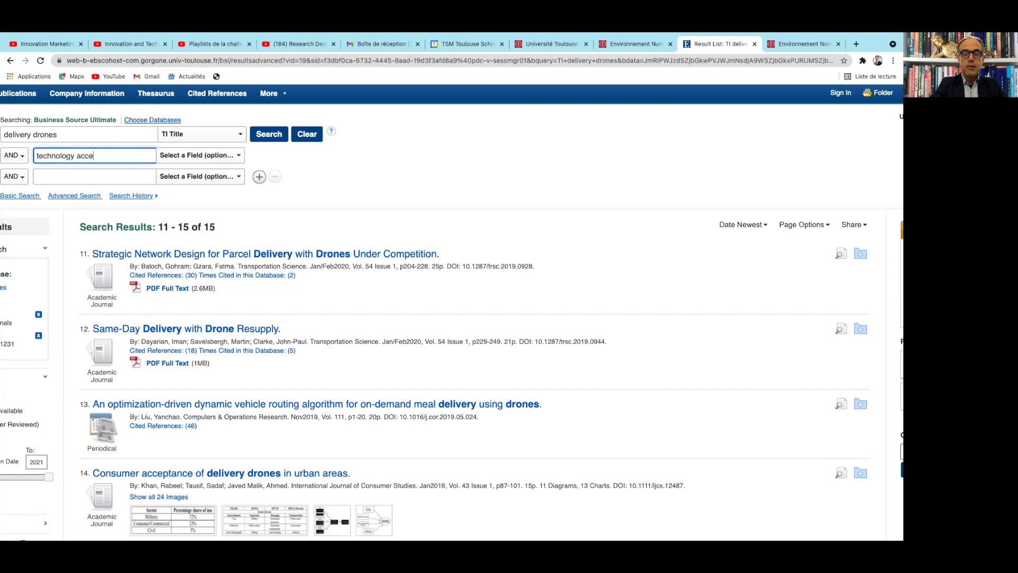
{"action": "left_click", "coordinate": [186, 155]}
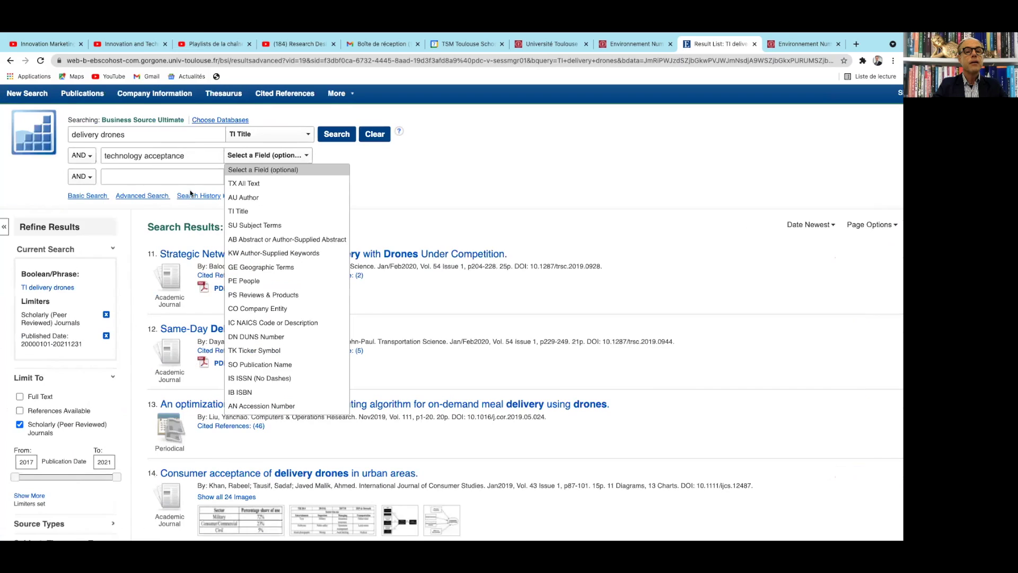
{"action": "left_click", "coordinate": [238, 211]}
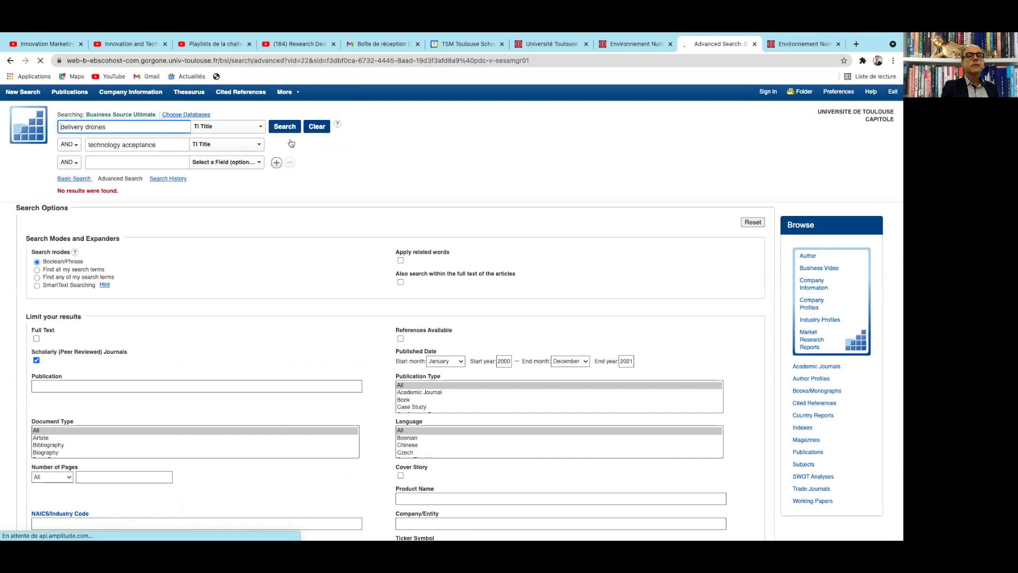
{"action": "left_click", "coordinate": [231, 148]}
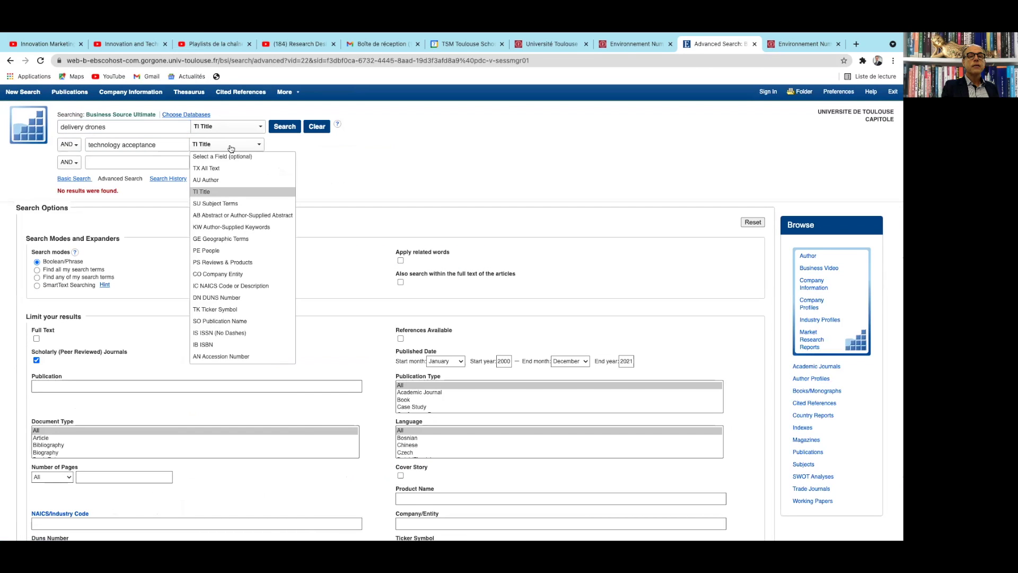
{"action": "left_click", "coordinate": [226, 168]}
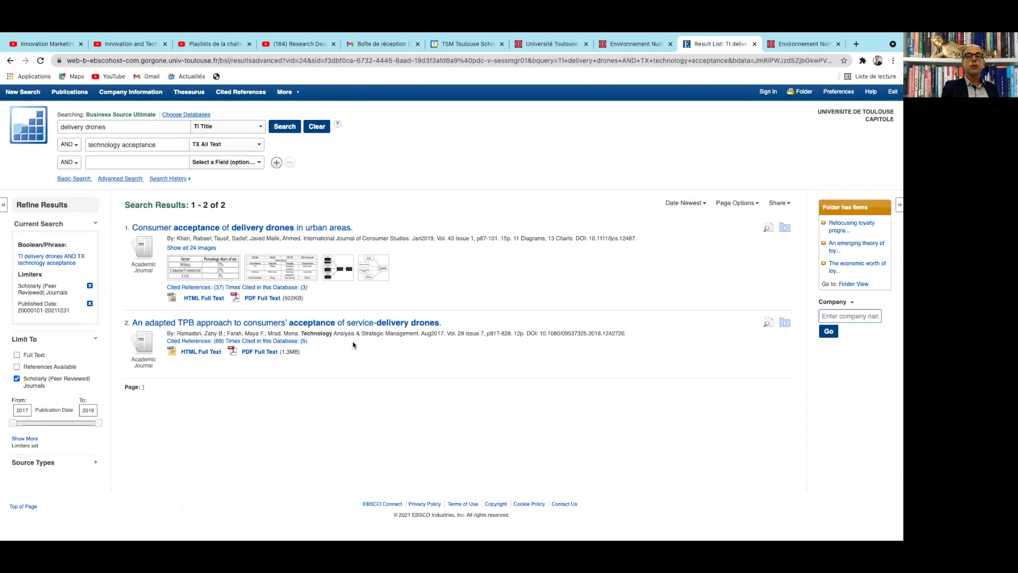
- Read the PDF full text of "Consumer acceptance of delivery drones in urban areas" and return to the result list
{"action": "left_click", "coordinate": [260, 300]}
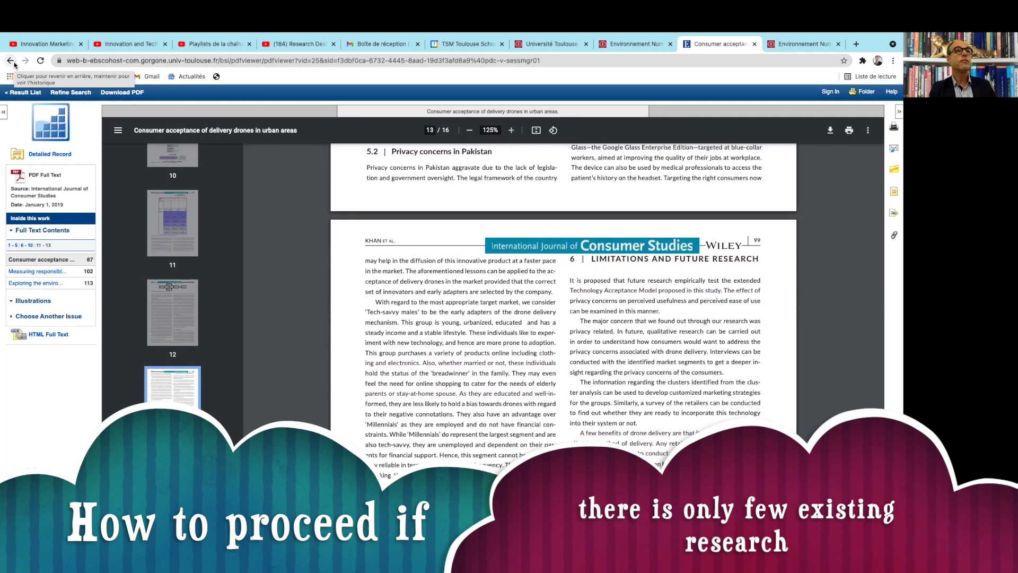
{"action": "left_click", "coordinate": [13, 62]}
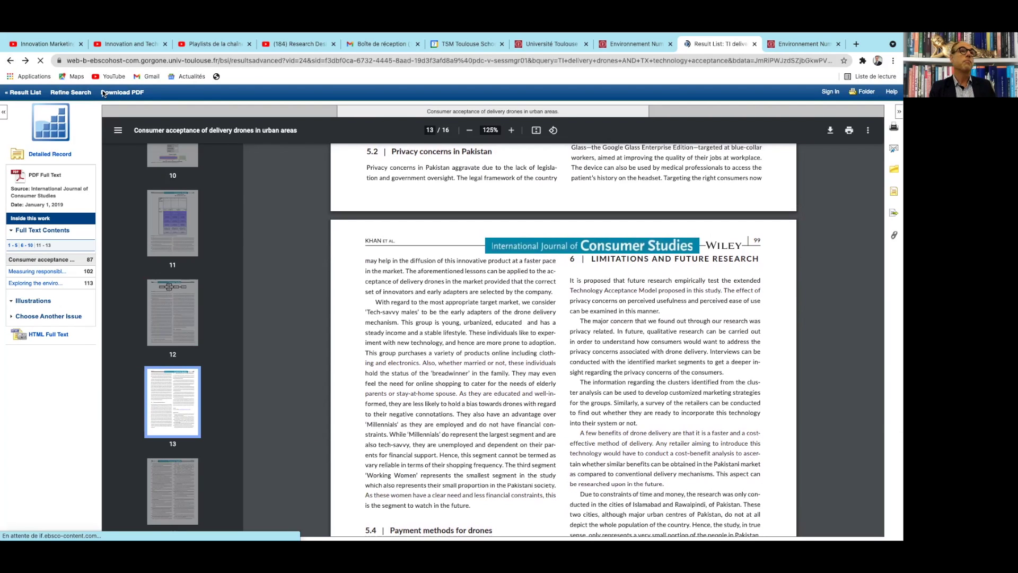
{"action": "left_click", "coordinate": [10, 61]}
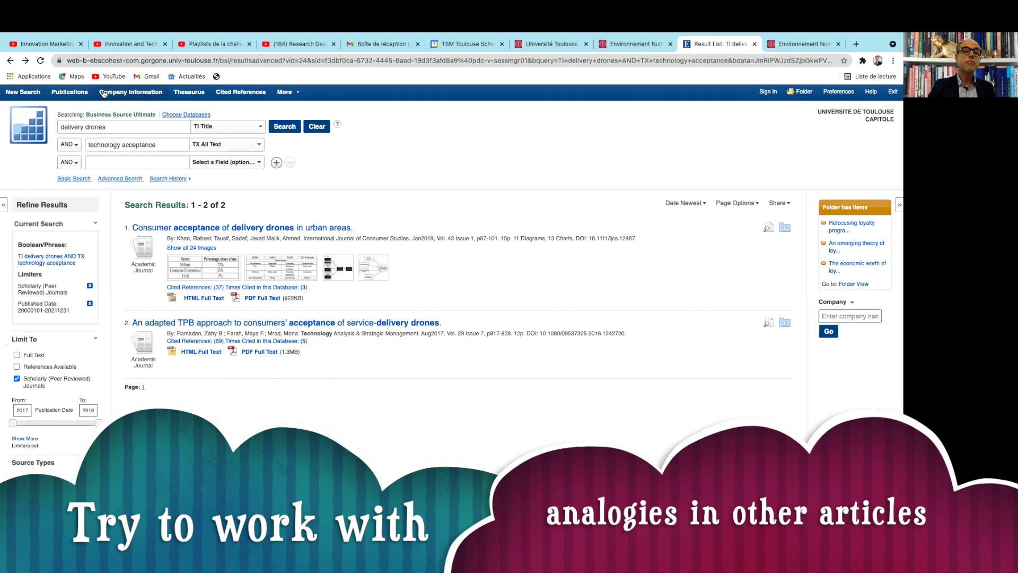
- Try the title search with "delivery means" instead of "delivery drones", keeping "technology acceptance" in TX All Text
{"action": "double_click", "coordinate": [96, 127]}
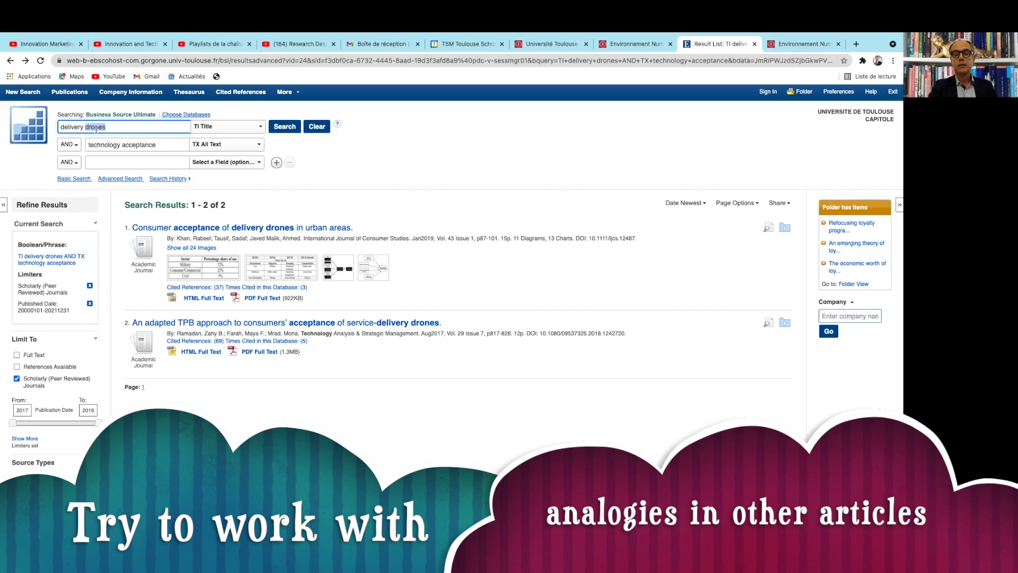
{"action": "type", "text": "means"}
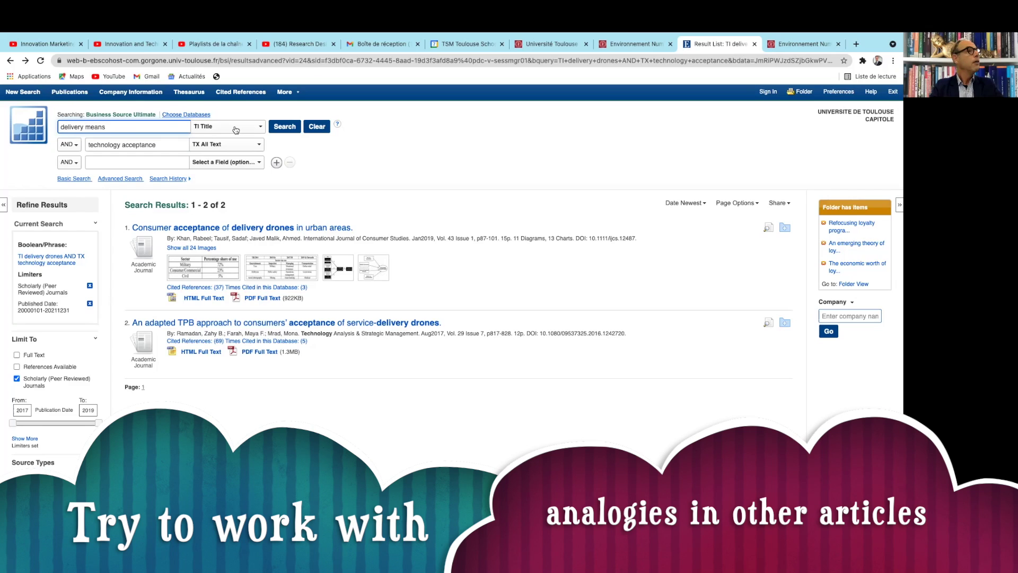
{"action": "left_click", "coordinate": [276, 126]}
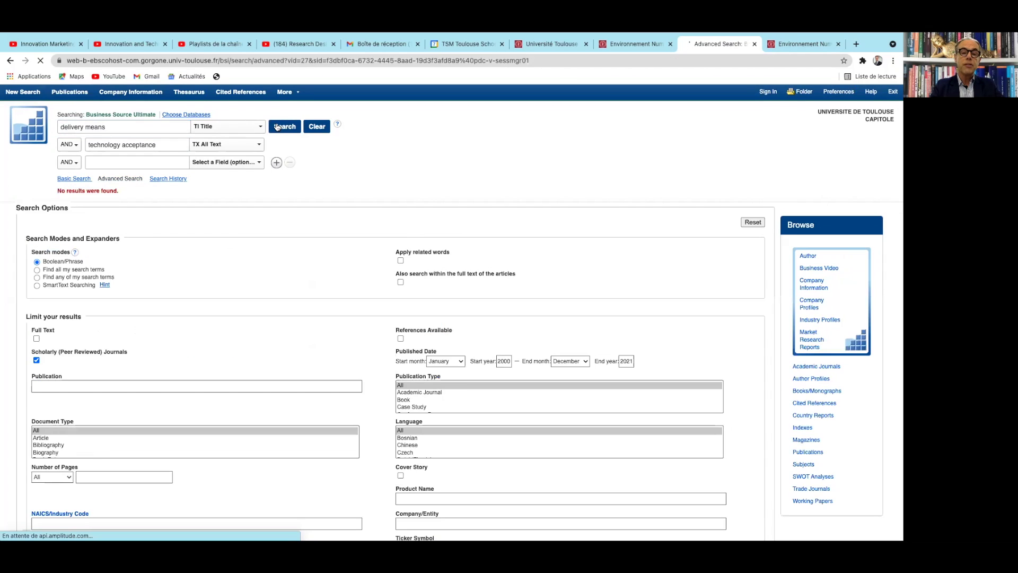
- Search for articles with "transport" in TI Title combined with "acceptance" in TX All Text
{"action": "double_click", "coordinate": [104, 127]}
{"action": "key", "text": "BackSpace"}
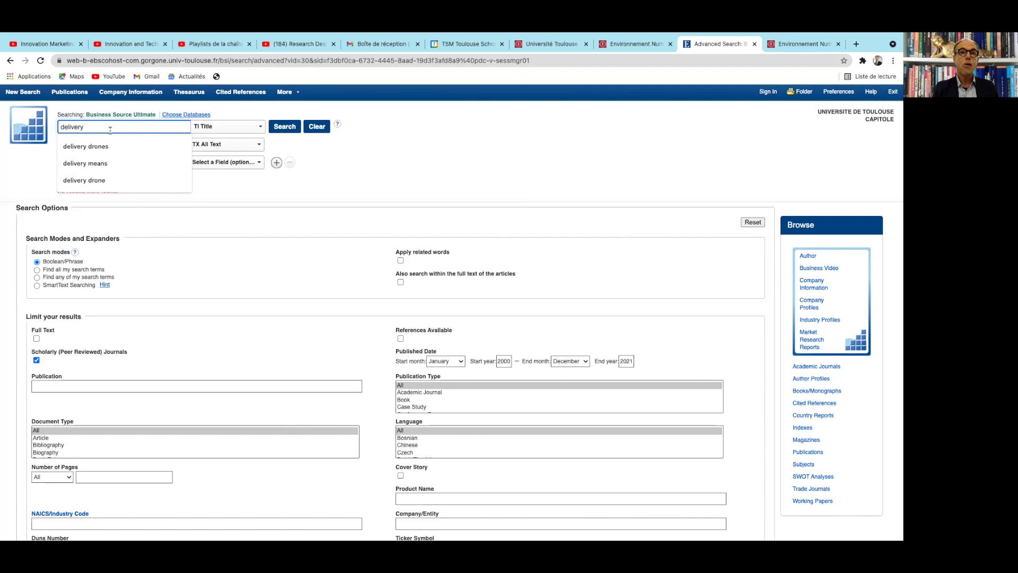
{"action": "key", "text": "ctrl+a"}
{"action": "type", "text": "transport"}
{"action": "key", "text": "Return"}
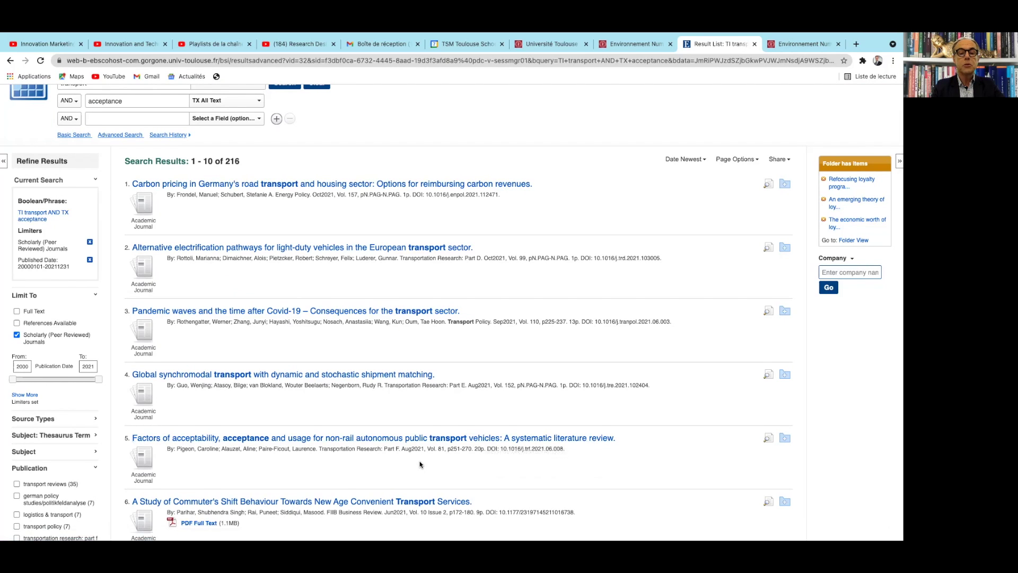
- Look through the first articles on transport acceptance for studies that could serve as analogies to delivery drones
{"action": "scroll", "coordinate": [419, 464], "scroll_direction": "down", "scroll_amount": 1}
{"action": "scroll", "coordinate": [419, 464], "scroll_direction": "up", "scroll_amount": 1}
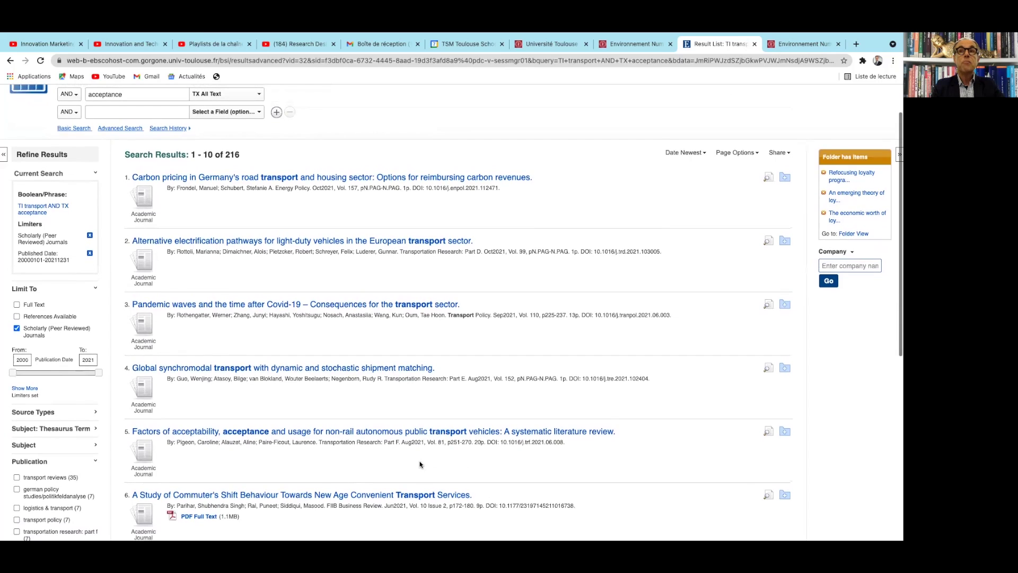
{"action": "scroll", "coordinate": [419, 464], "scroll_direction": "up", "scroll_amount": 1}
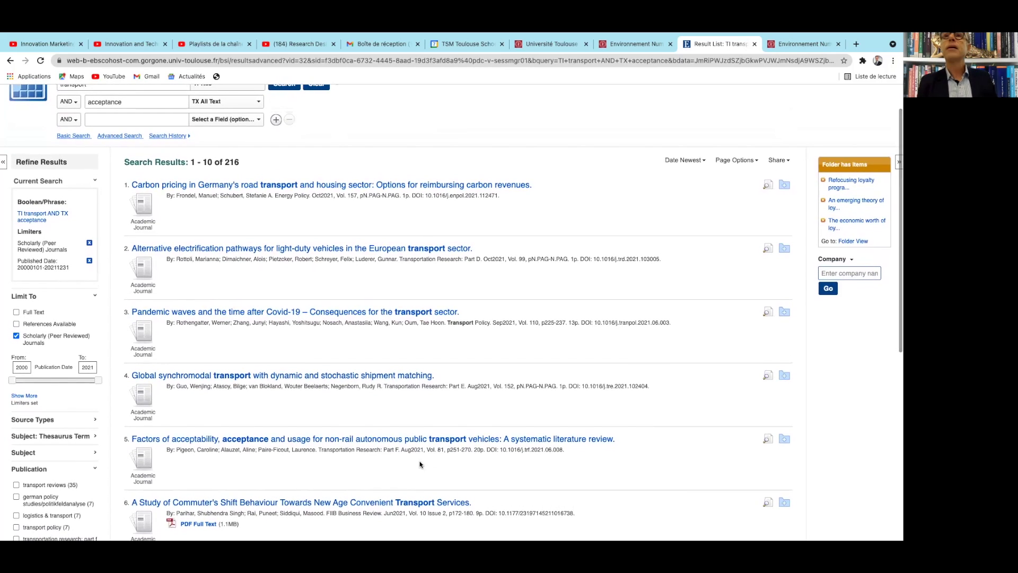
{"action": "scroll", "coordinate": [420, 464], "scroll_direction": "down", "scroll_amount": 1}
{"action": "scroll", "coordinate": [419, 464], "scroll_direction": "up", "scroll_amount": 1}
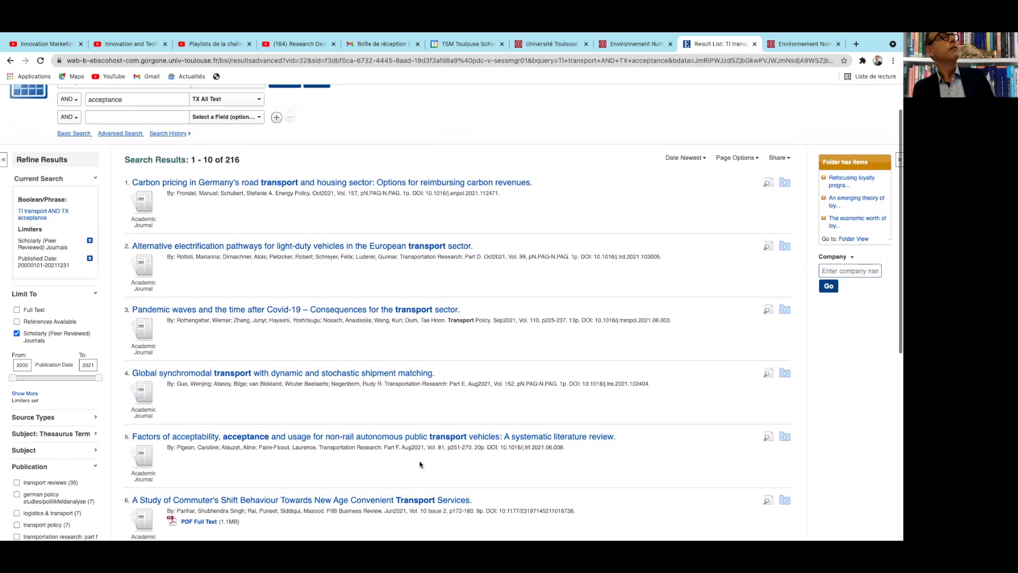
{"action": "scroll", "coordinate": [419, 464], "scroll_direction": "down", "scroll_amount": 1}
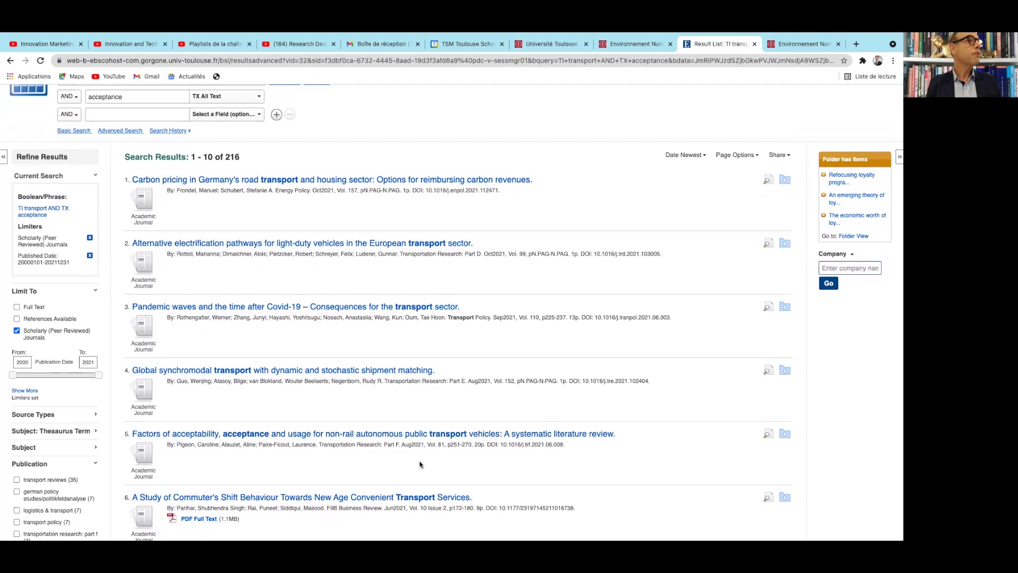
{"action": "scroll", "coordinate": [419, 464], "scroll_direction": "down", "scroll_amount": 1}
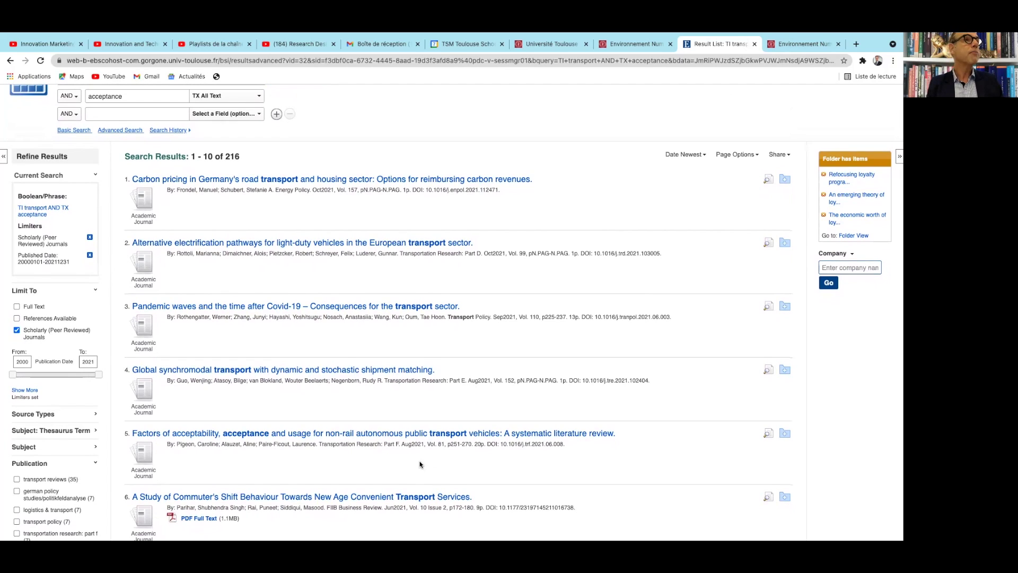
{"action": "scroll", "coordinate": [420, 464], "scroll_direction": "up", "scroll_amount": 2}
{"action": "scroll", "coordinate": [420, 464], "scroll_direction": "down", "scroll_amount": 1}
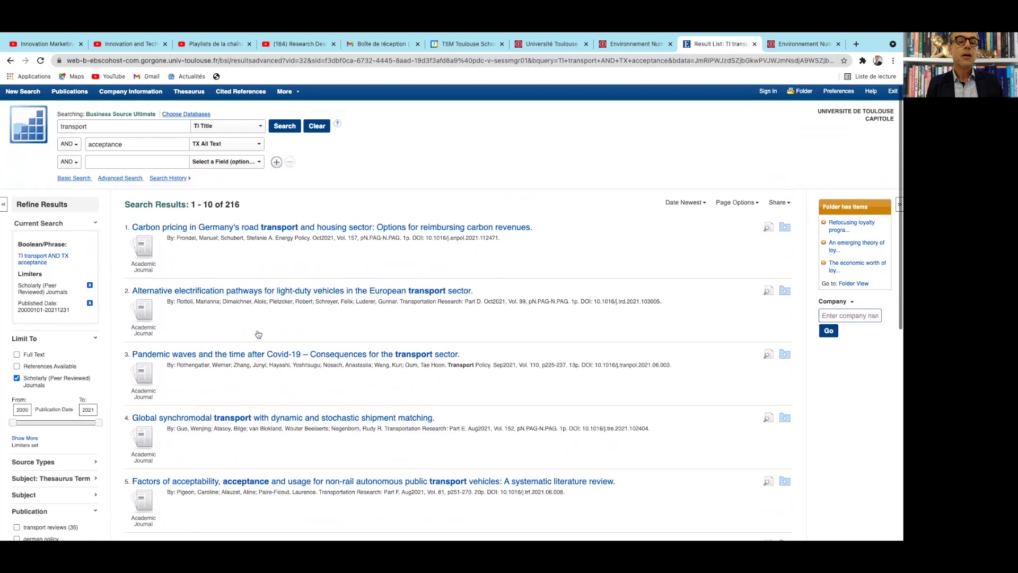
- Search for articles with both "smart homes" and "acceptance" in the TI Title field
{"action": "double_click", "coordinate": [79, 127]}
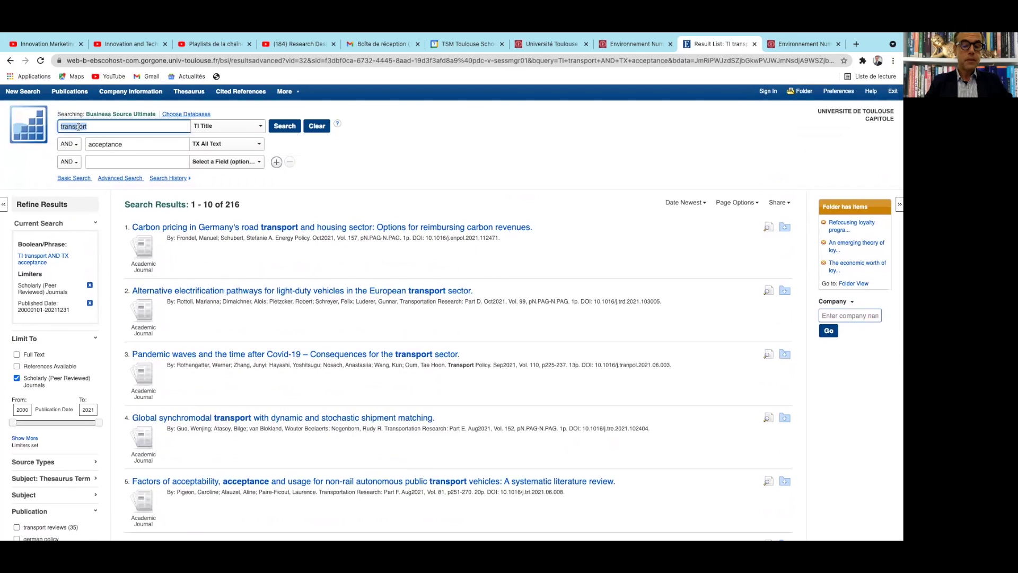
{"action": "type", "text": "smart"}
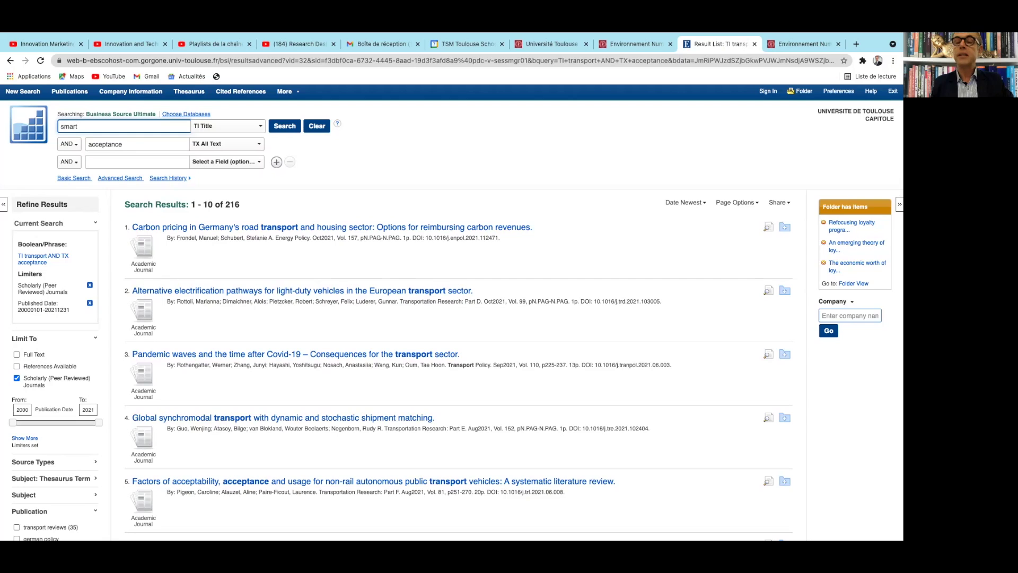
{"action": "mouse_move", "coordinate": [203, 37]}
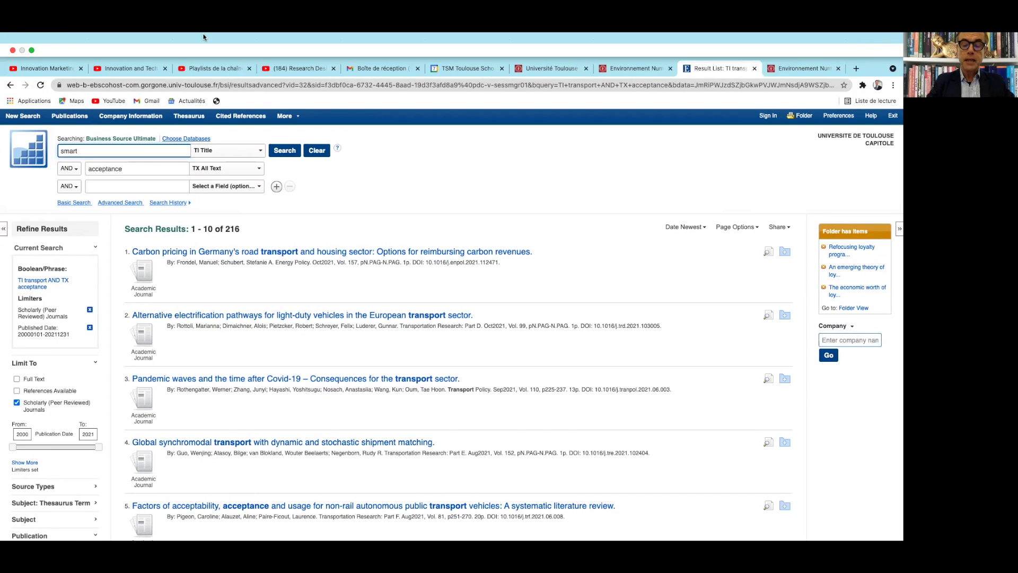
{"action": "type", "text": "homes"}
{"action": "left_click", "coordinate": [227, 144]}
{"action": "left_click", "coordinate": [209, 189]}
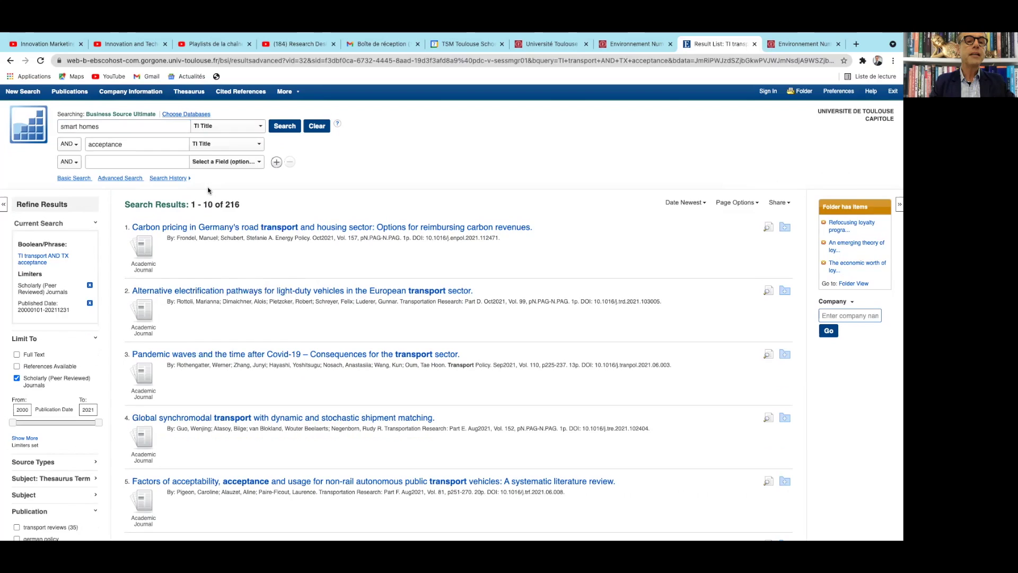
{"action": "left_click", "coordinate": [274, 126]}
{"action": "scroll", "coordinate": [318, 371], "scroll_direction": "down", "scroll_amount": 1}
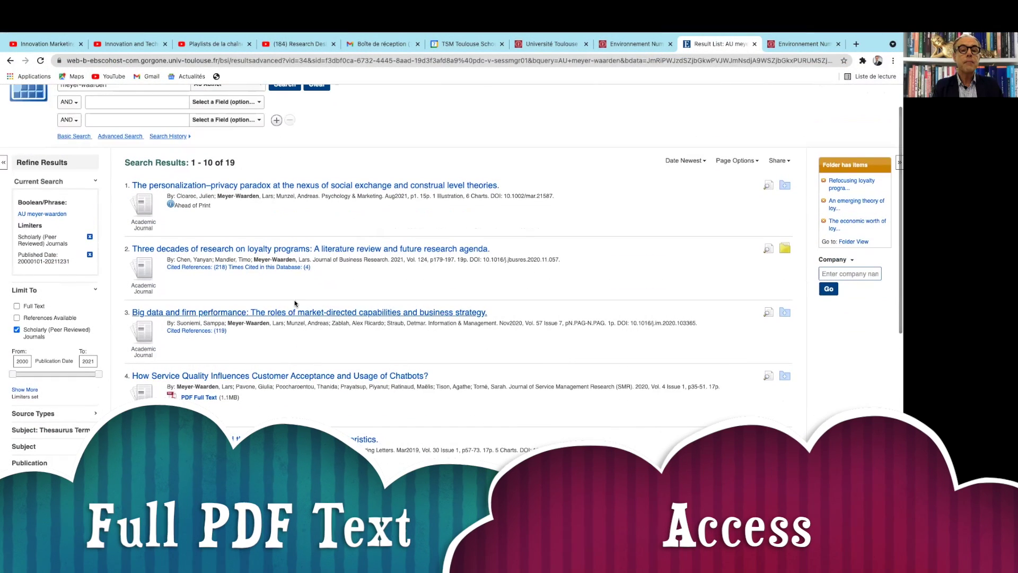
- View the PDF full text of the chatbot service quality article, return to the results and open the record of the personalization–privacy paradox article
{"action": "left_click", "coordinate": [197, 402]}
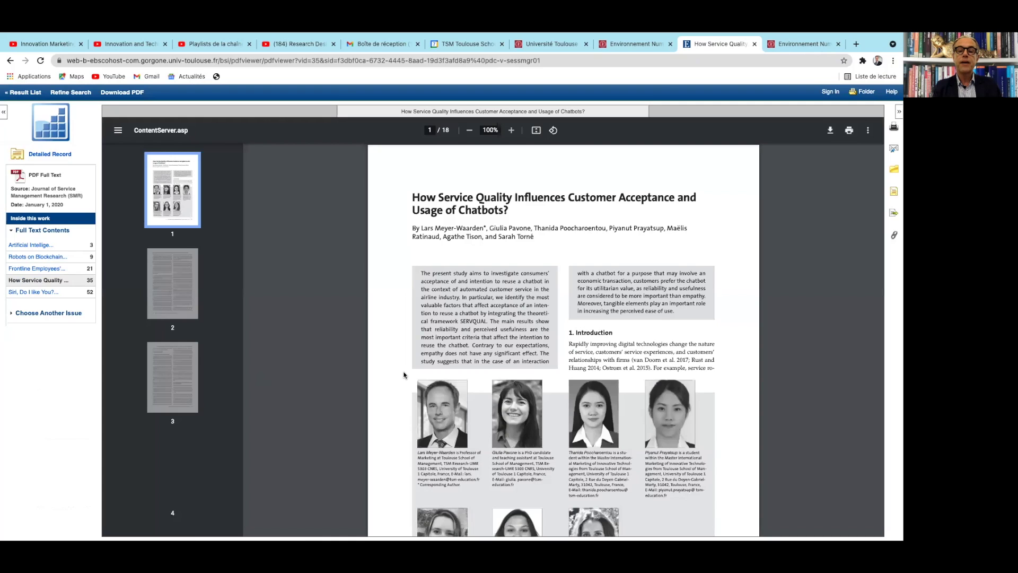
{"action": "scroll", "coordinate": [404, 375], "scroll_direction": "down", "scroll_amount": 1}
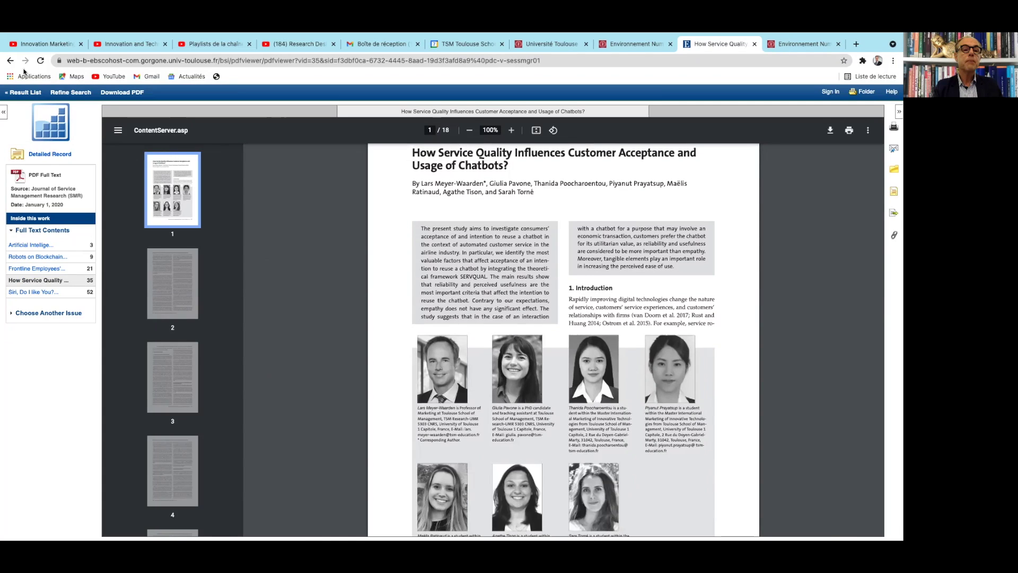
{"action": "left_click", "coordinate": [10, 62]}
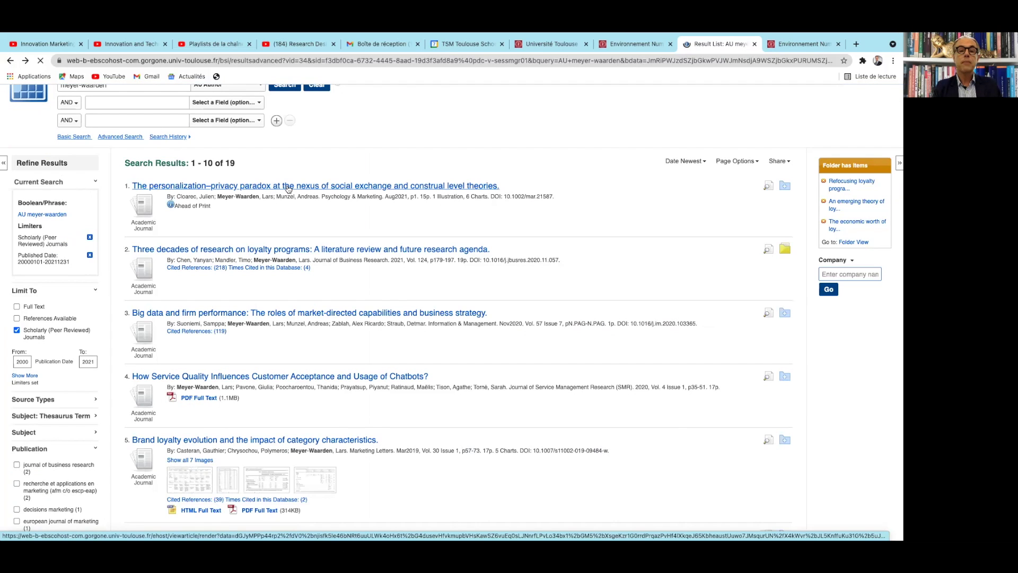
{"action": "left_click", "coordinate": [288, 187]}
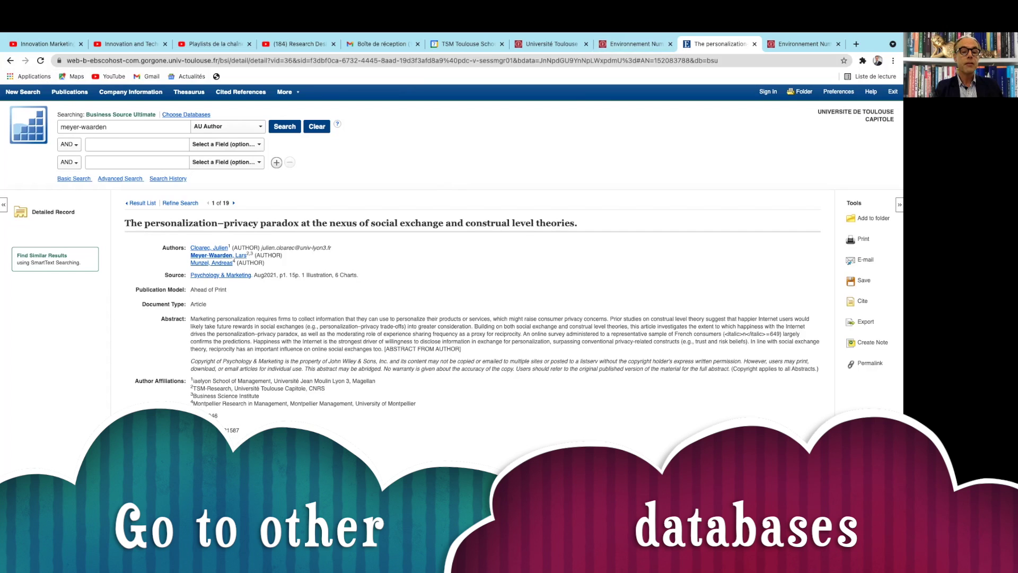
- Open Wiley Online Library from the university's database list and search it by the author's surname for the personalization–privacy paradox article
{"action": "left_click", "coordinate": [604, 45]}
{"action": "scroll", "coordinate": [409, 336], "scroll_direction": "down", "scroll_amount": 8}
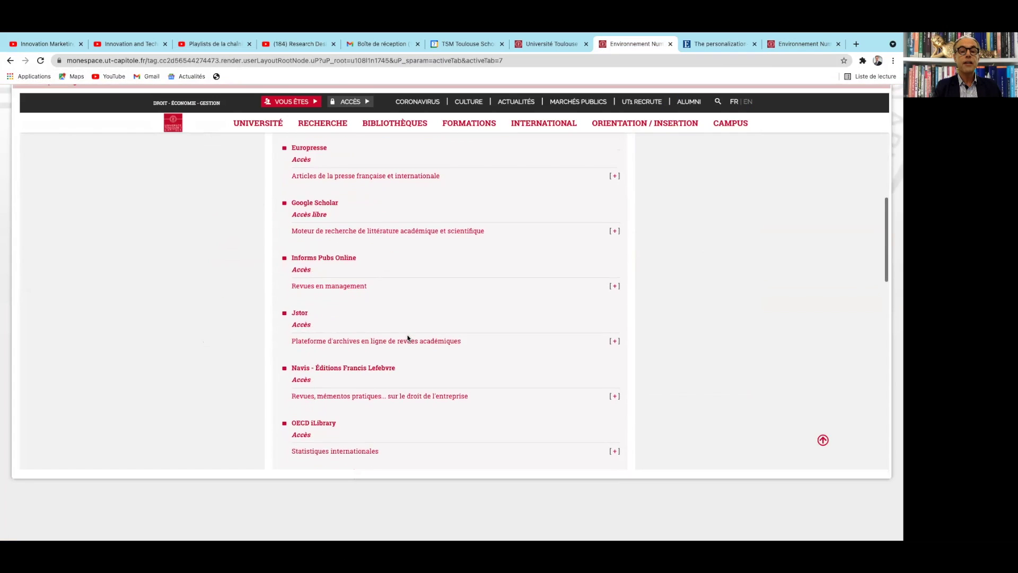
{"action": "scroll", "coordinate": [407, 336], "scroll_direction": "down", "scroll_amount": 10}
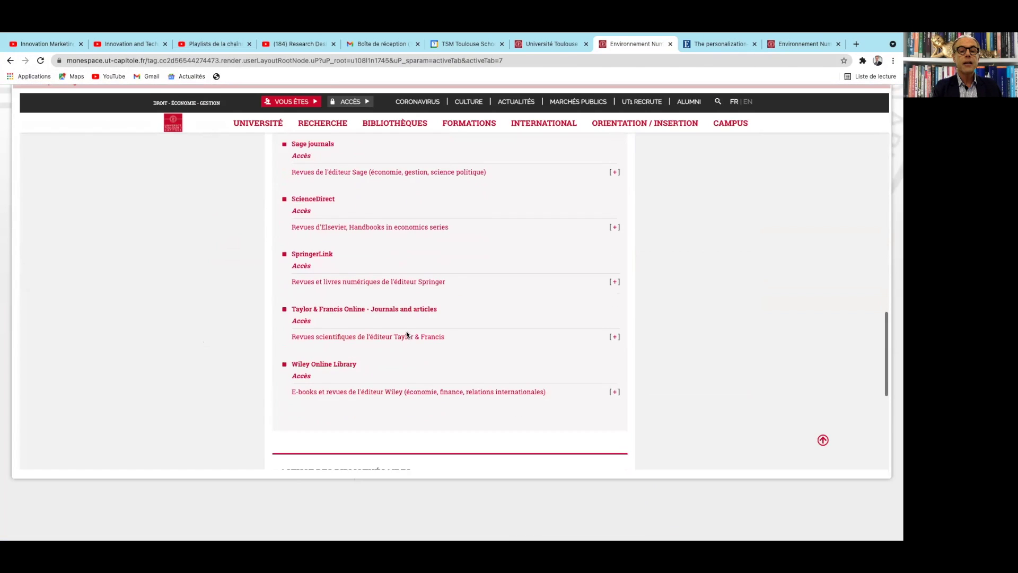
{"action": "scroll", "coordinate": [406, 331], "scroll_direction": "down", "scroll_amount": 1}
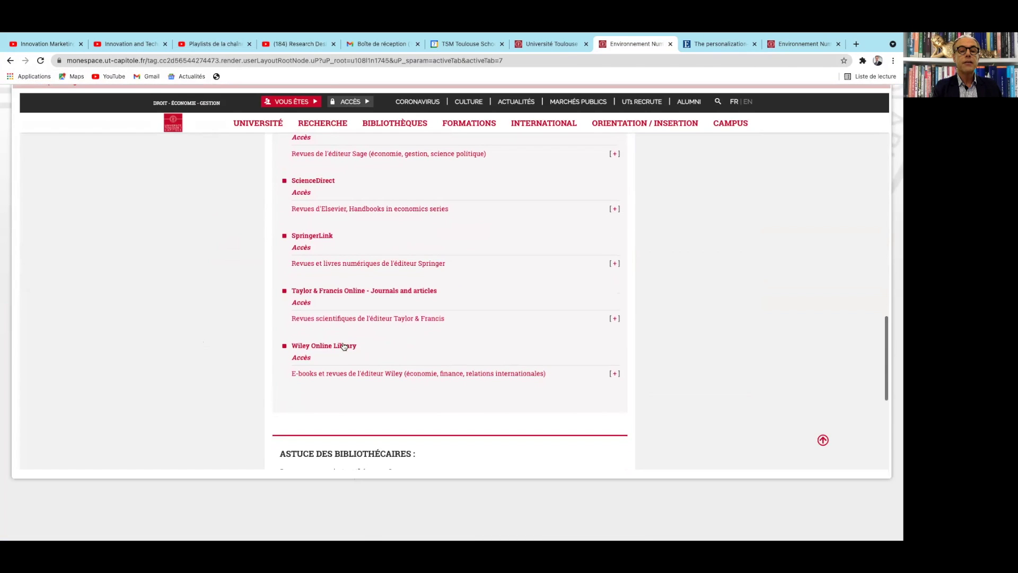
{"action": "left_click", "coordinate": [307, 358]}
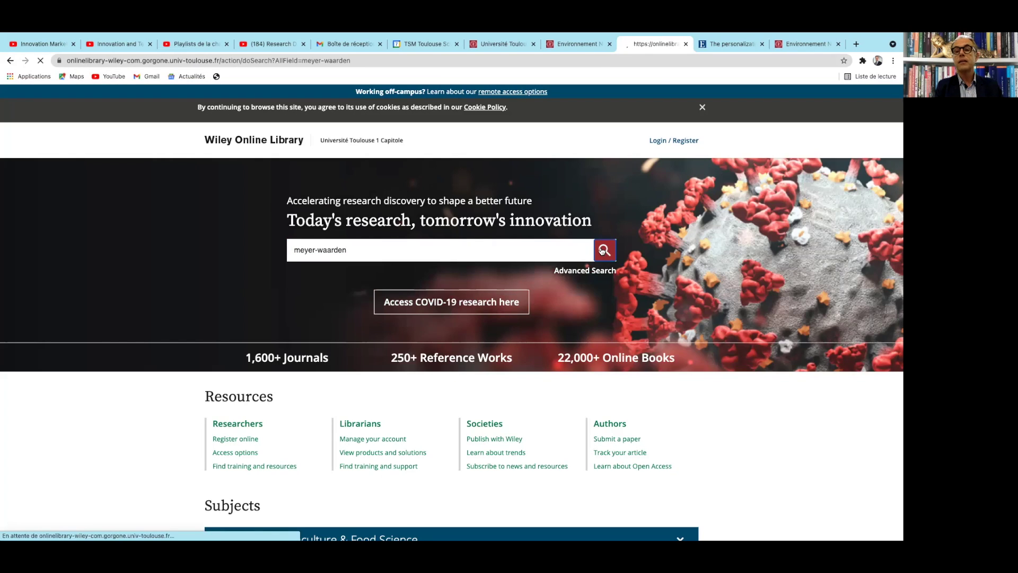
{"action": "scroll", "coordinate": [602, 252], "scroll_direction": "down", "scroll_amount": 8}
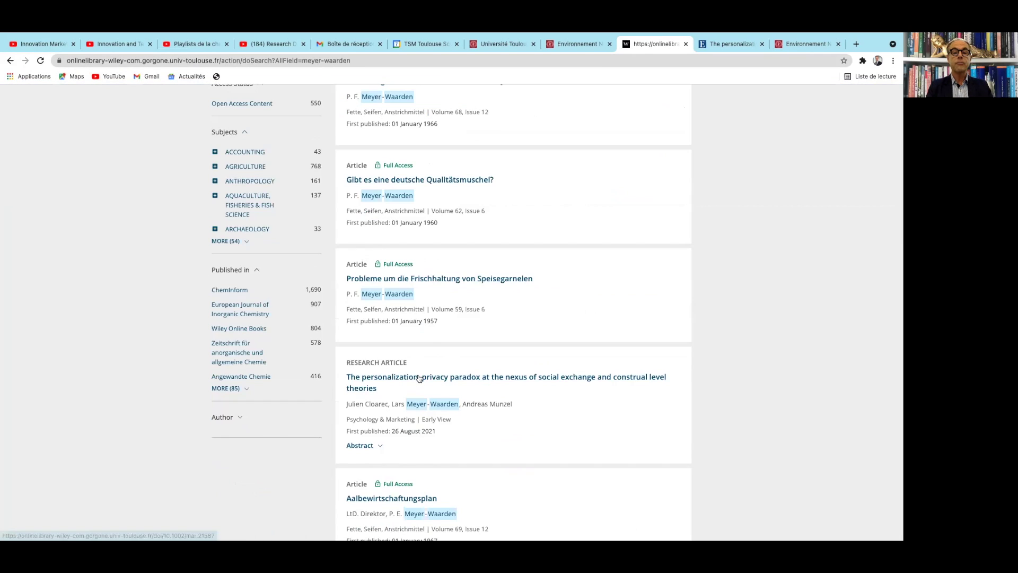
- Open the personalization–privacy paradox article from the Wiley search results and try to access its PDF full text
{"action": "scroll", "coordinate": [428, 339], "scroll_direction": "down", "scroll_amount": 1}
{"action": "left_click", "coordinate": [429, 339]}
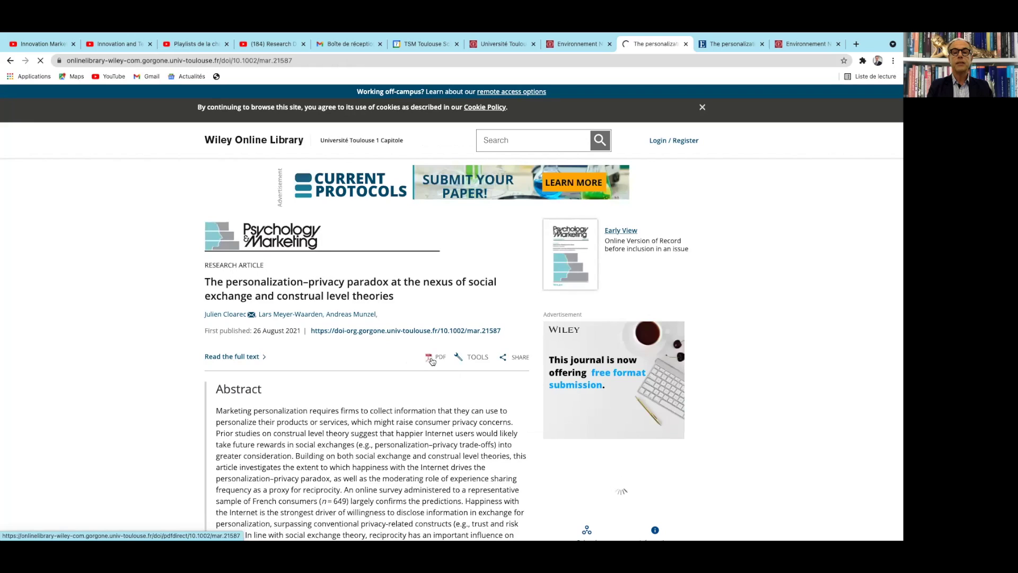
{"action": "left_click", "coordinate": [432, 359]}
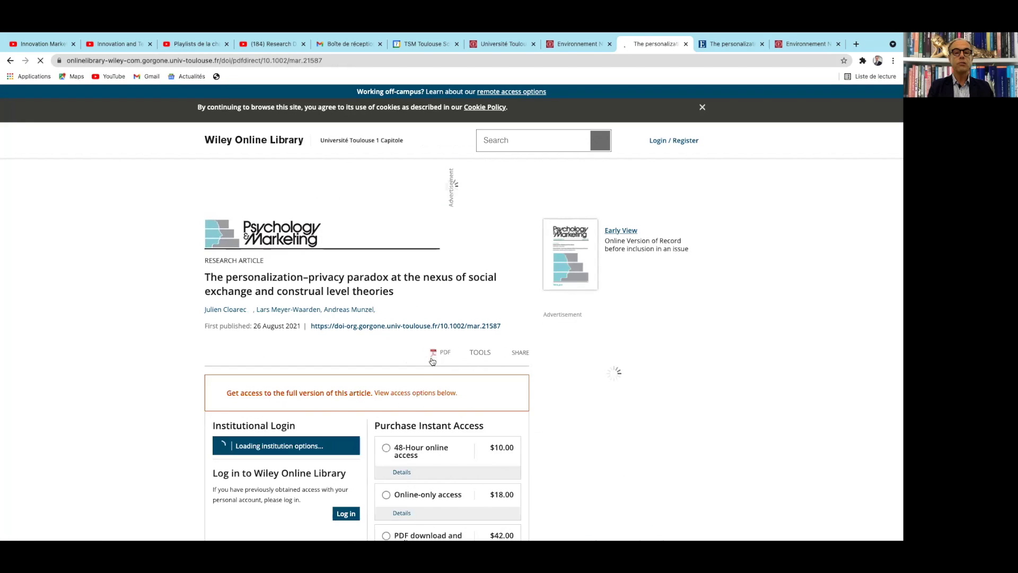
- Return to the university's database list and bring up ScienceDirect's search results for the author's surname
{"action": "key", "text": "ctrl+Tab"}
{"action": "left_click", "coordinate": [580, 69]}
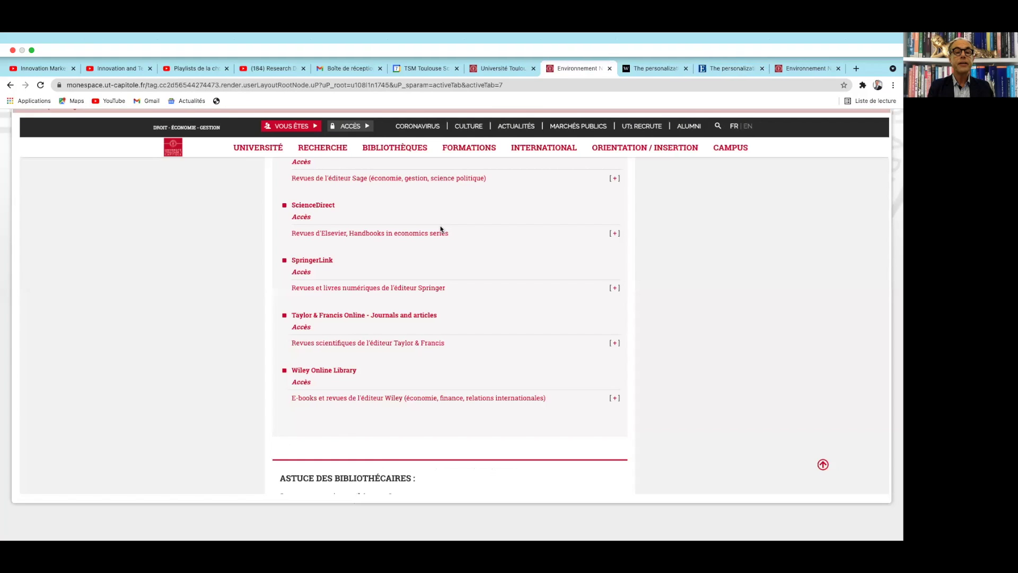
{"action": "key", "text": "super+shift+t"}
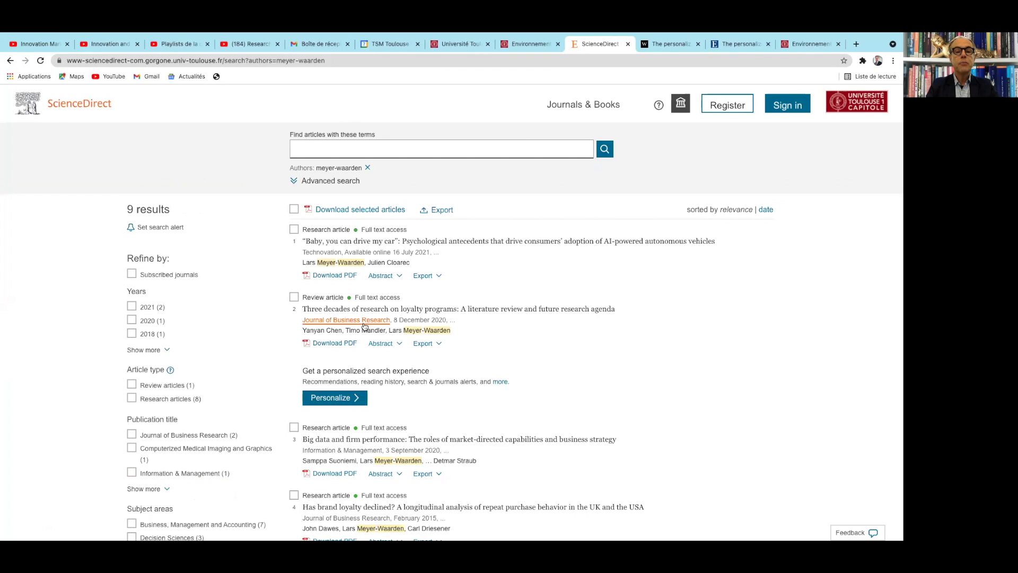
- Open the PDF of the "Baby, you can drive my car" article on AI-powered autonomous vehicles and enlarge its first page
{"action": "left_click", "coordinate": [343, 276]}
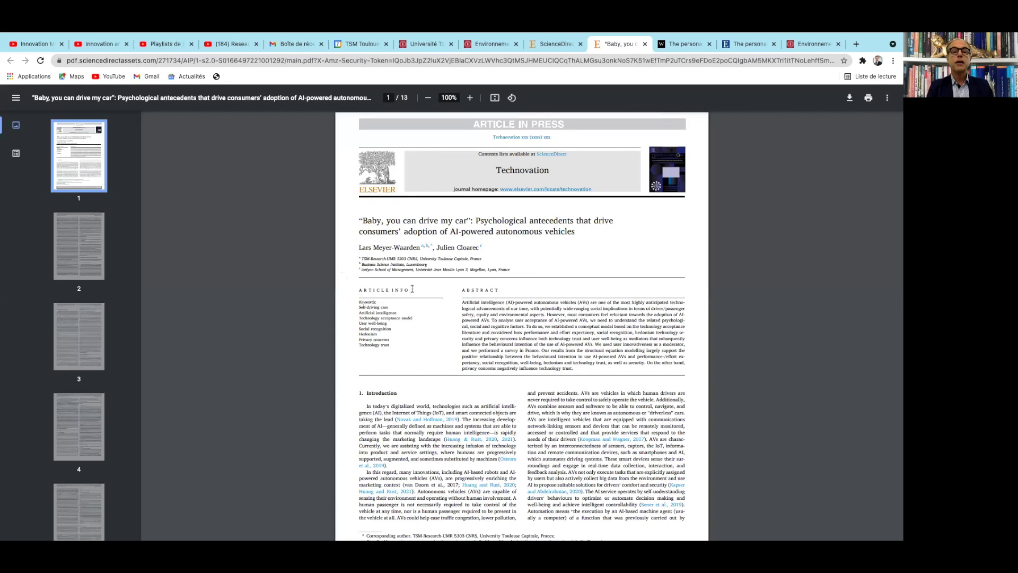
{"action": "scroll", "coordinate": [412, 288], "scroll_direction": "down", "scroll_amount": 1}
{"action": "scroll", "coordinate": [412, 289], "scroll_direction": "up", "scroll_amount": 2}
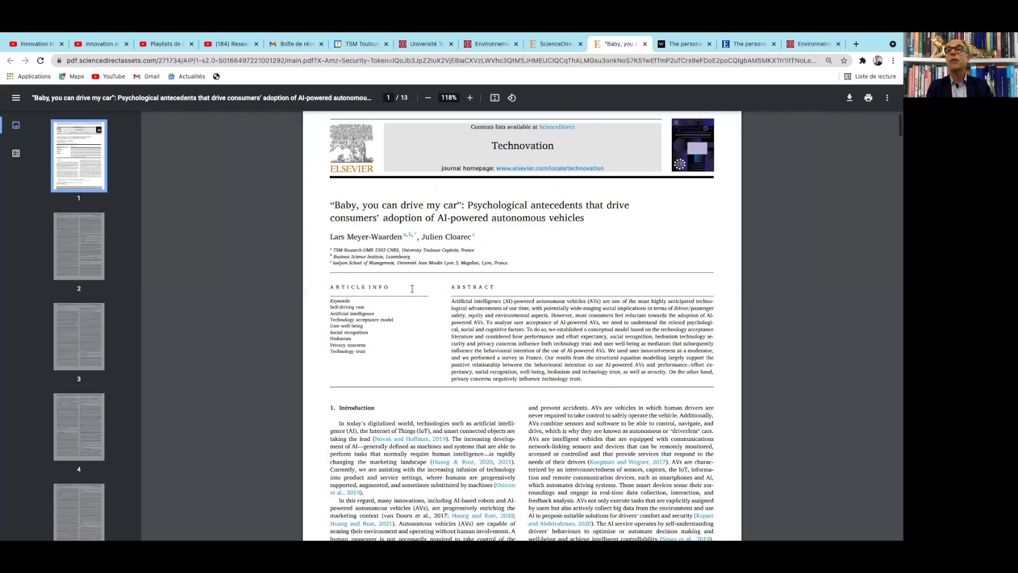